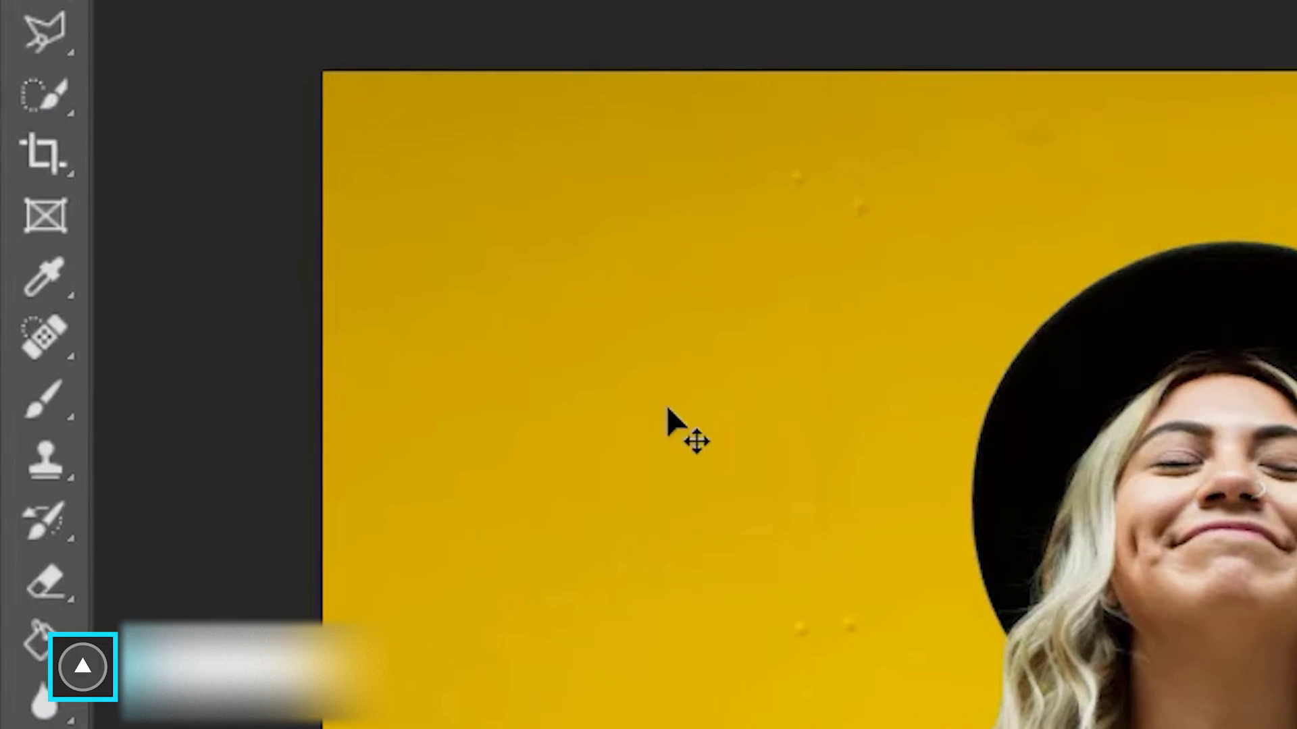
Switch from the Crop tool group to the hidden Slice Tool.
{"action": "left_click", "coordinate": [46, 154]}
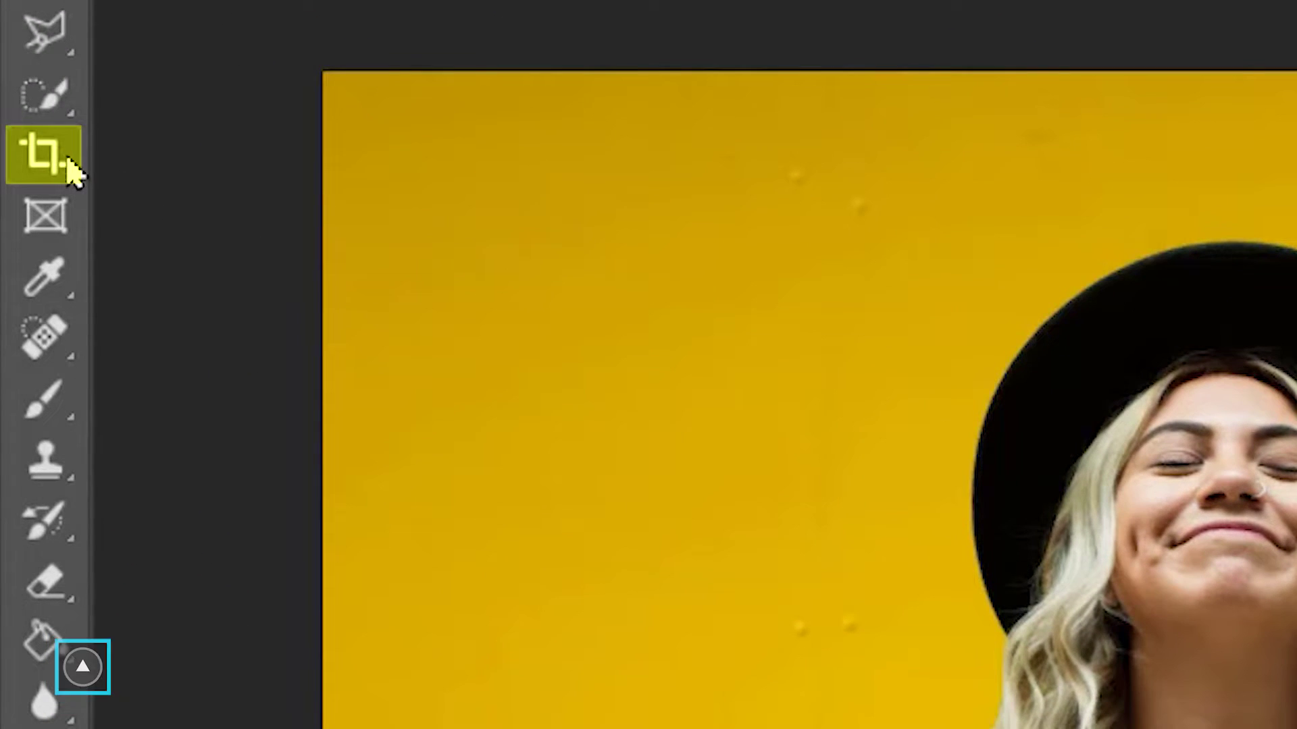
{"action": "right_click", "coordinate": [46, 154]}
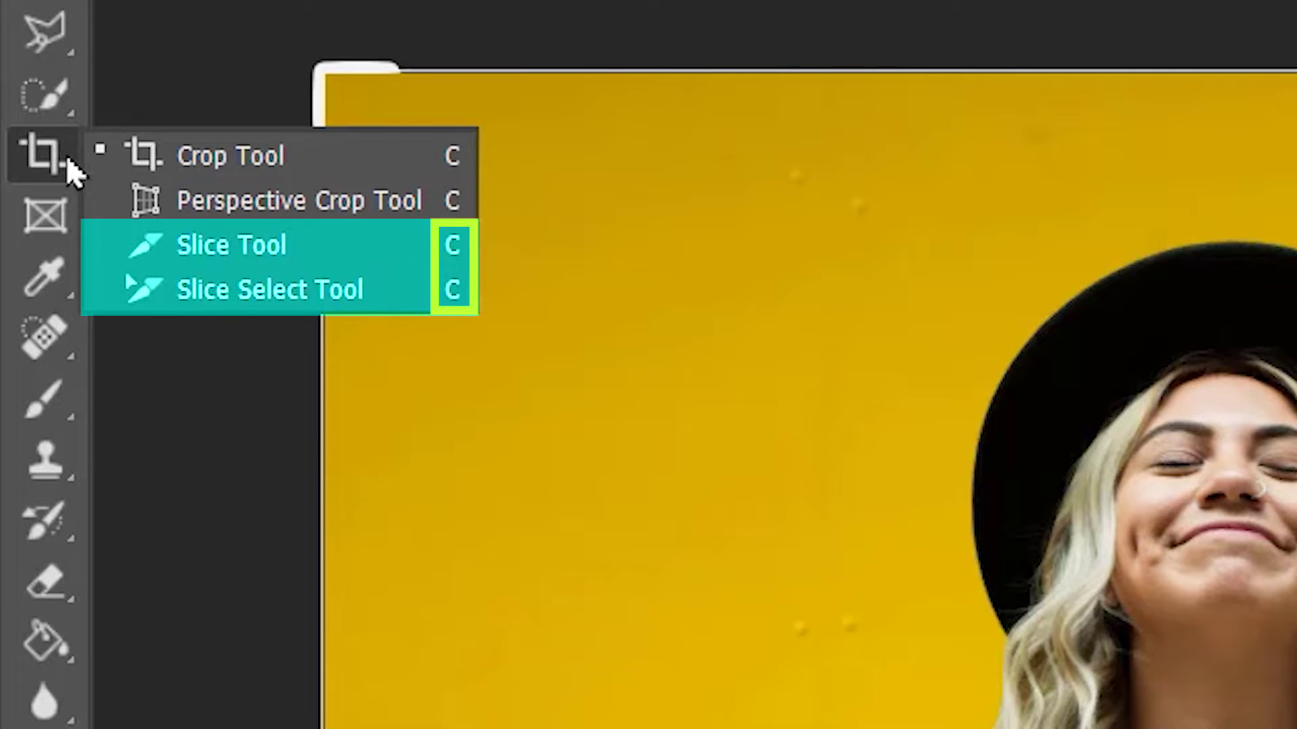
{"action": "left_click", "coordinate": [317, 245]}
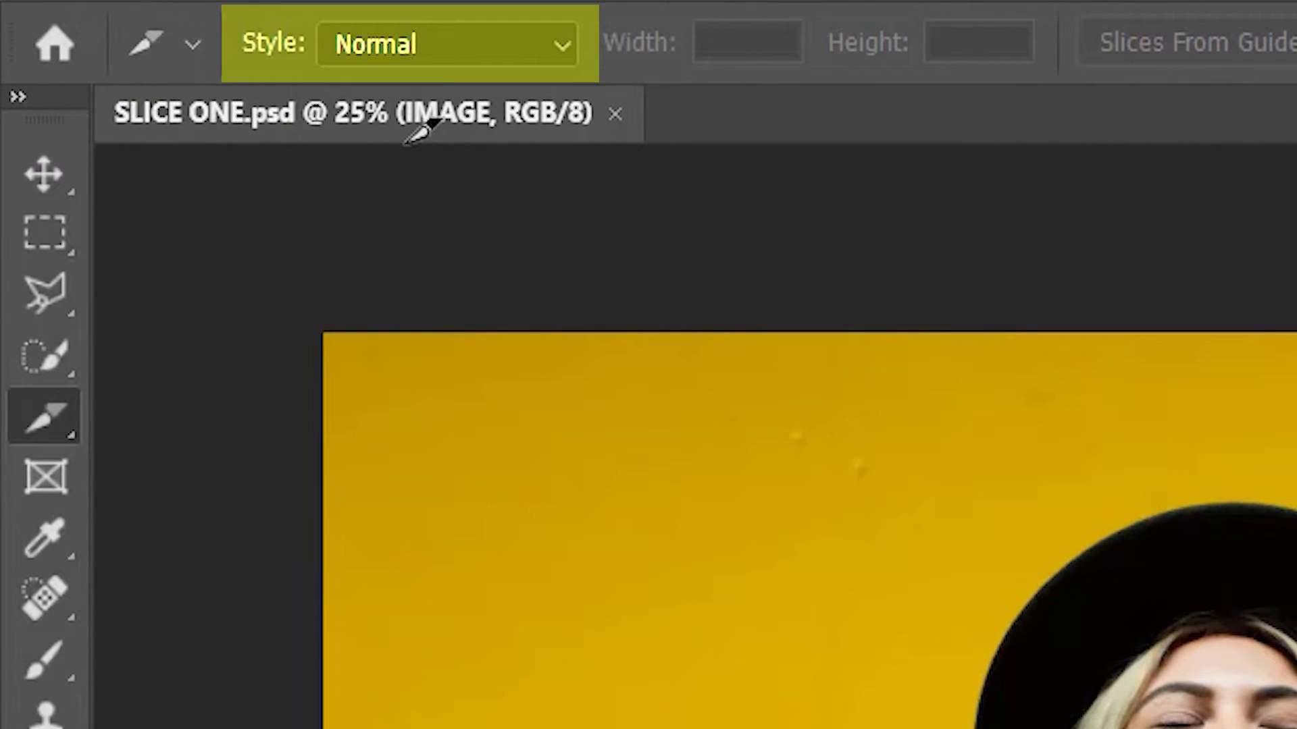
{"action": "left_click", "coordinate": [431, 53]}
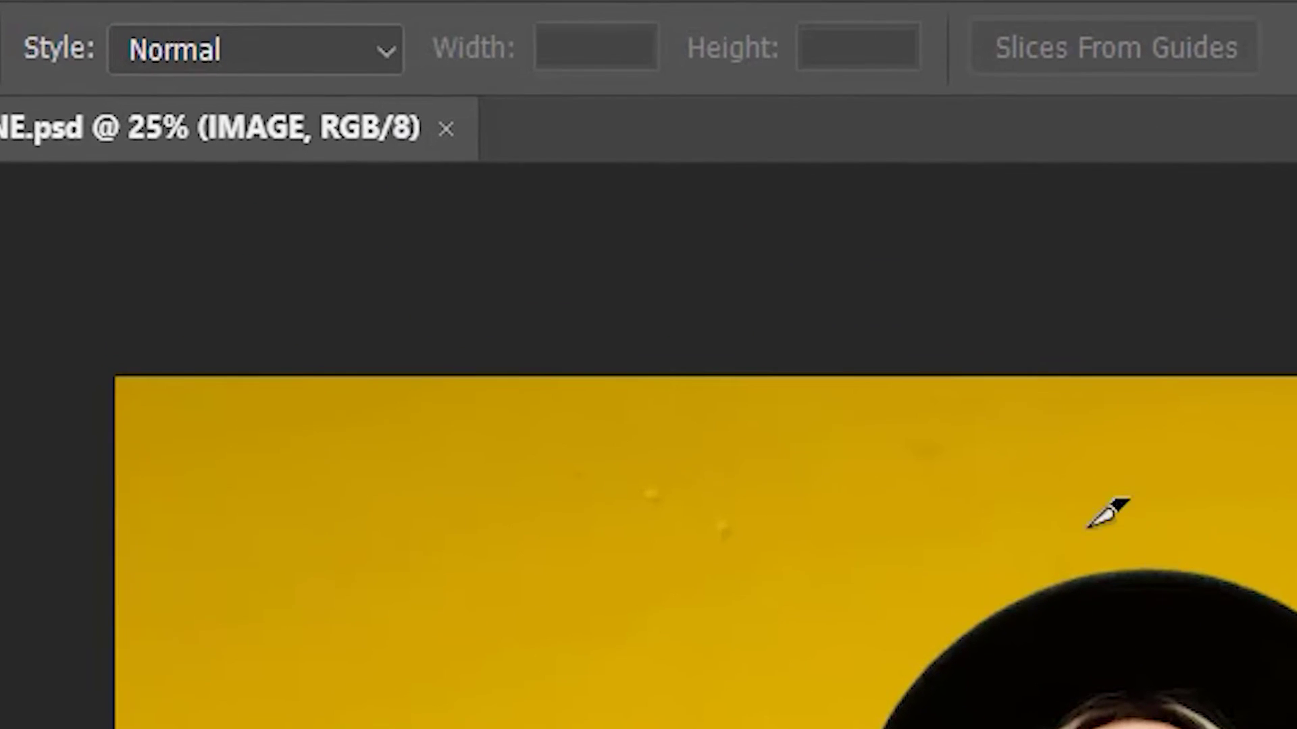
Set the slice style to Fixed Aspect Ratio with width 2 and height 4.
{"action": "left_click", "coordinate": [219, 38]}
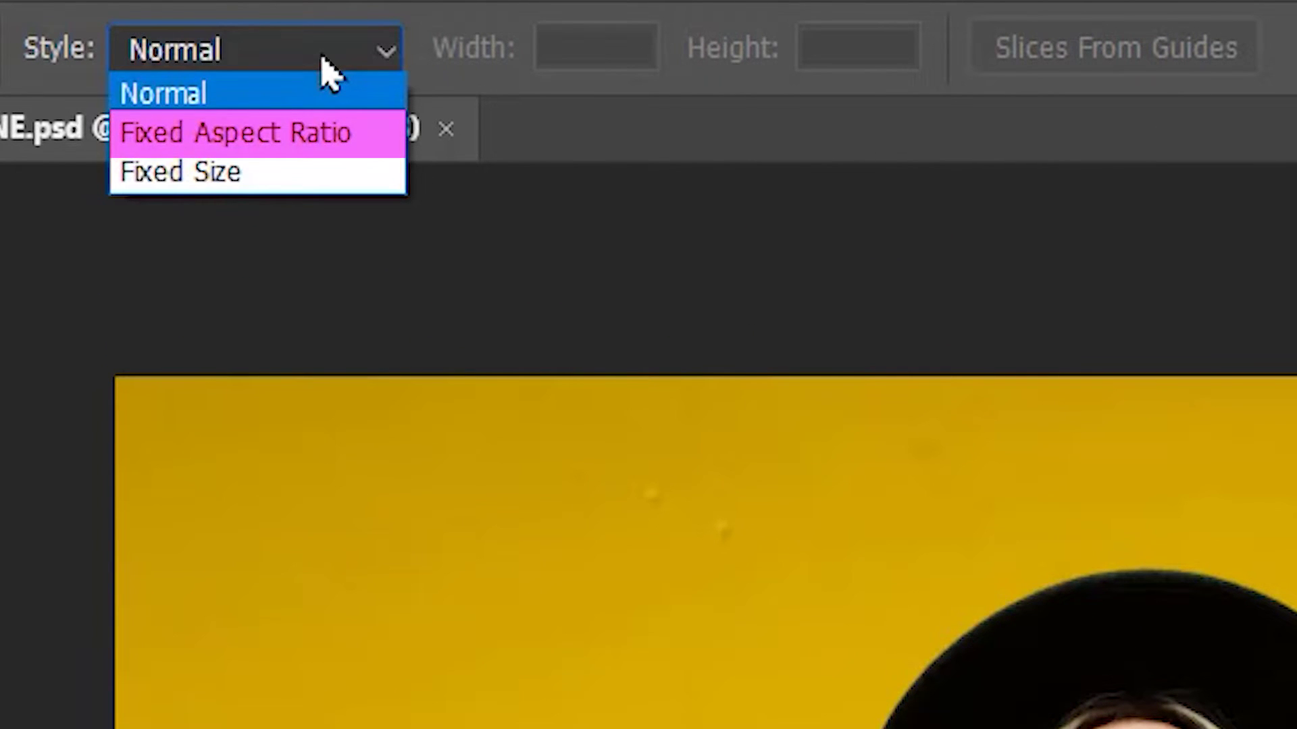
{"action": "left_click", "coordinate": [323, 133]}
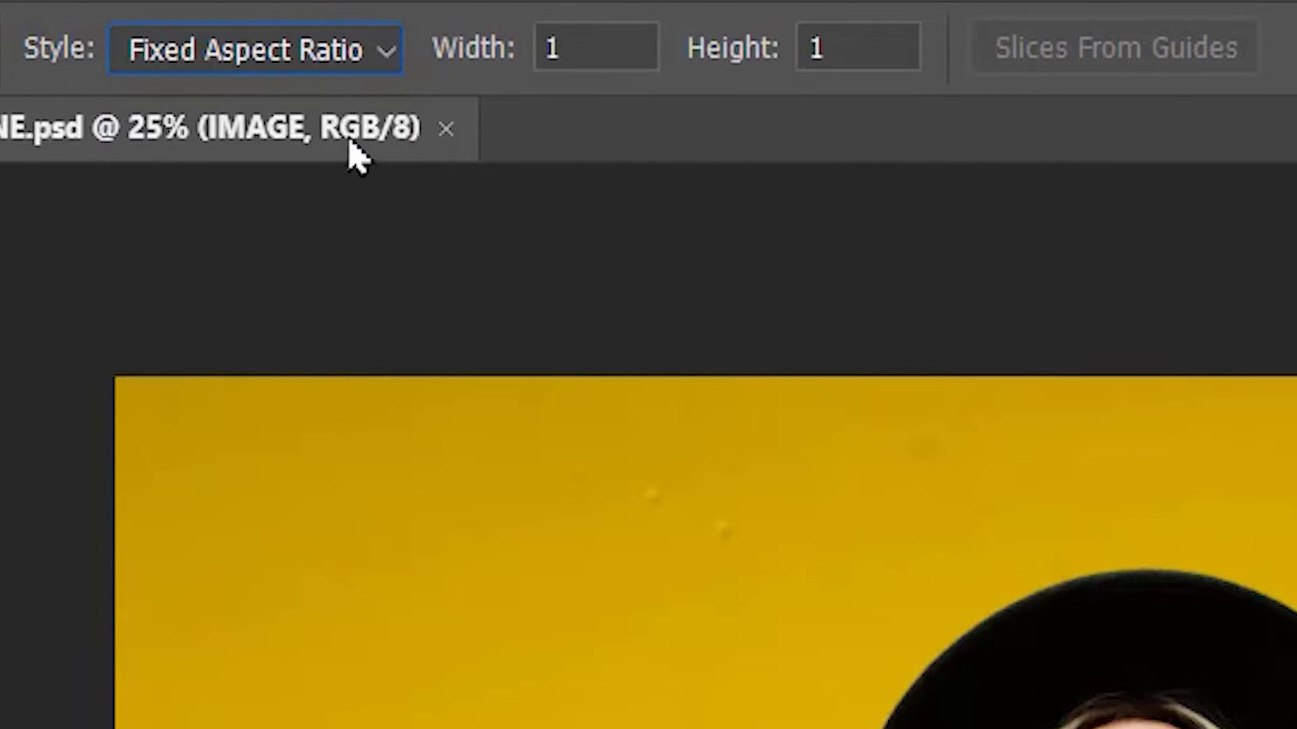
{"action": "left_click", "coordinate": [593, 48]}
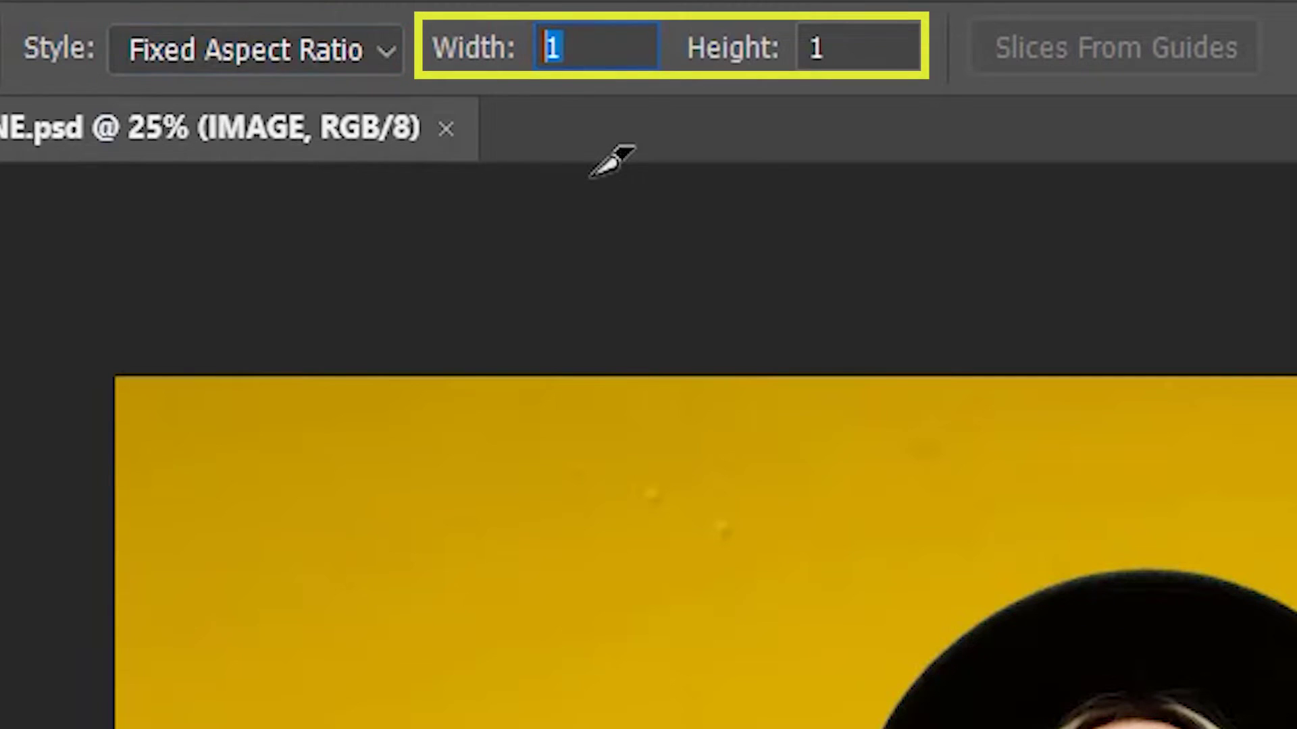
{"action": "type", "text": "2"}
{"action": "left_click", "coordinate": [856, 48]}
{"action": "type", "text": "4"}
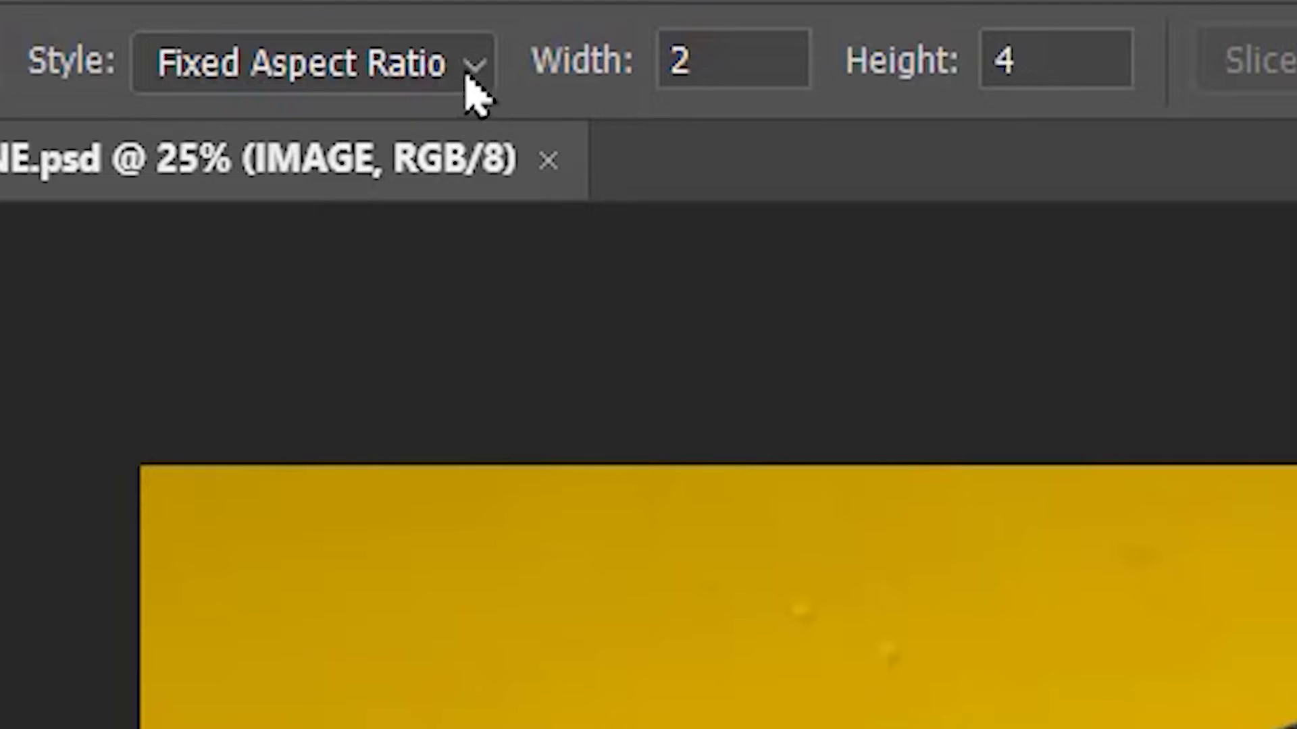
Set the slice style to Fixed Size 2000 × 1000 px and place a slice on the portrait.
{"action": "left_click", "coordinate": [472, 69]}
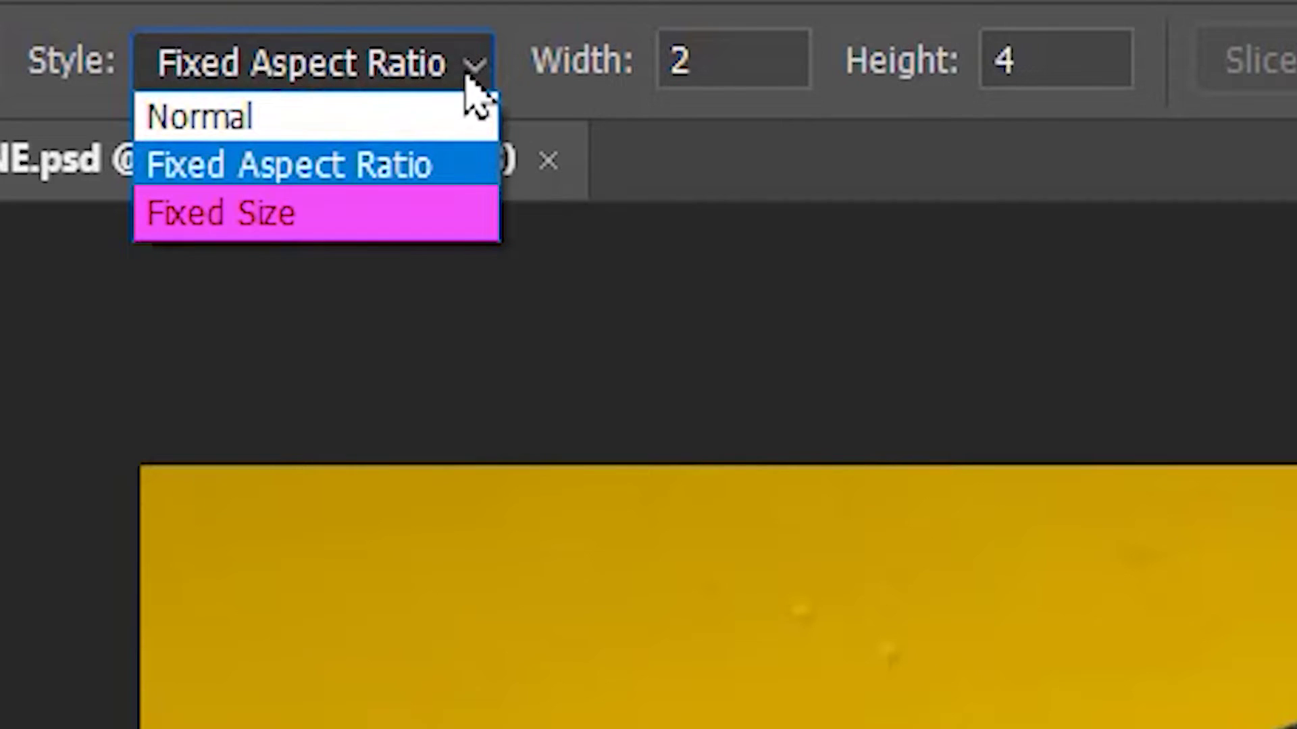
{"action": "left_click", "coordinate": [405, 213]}
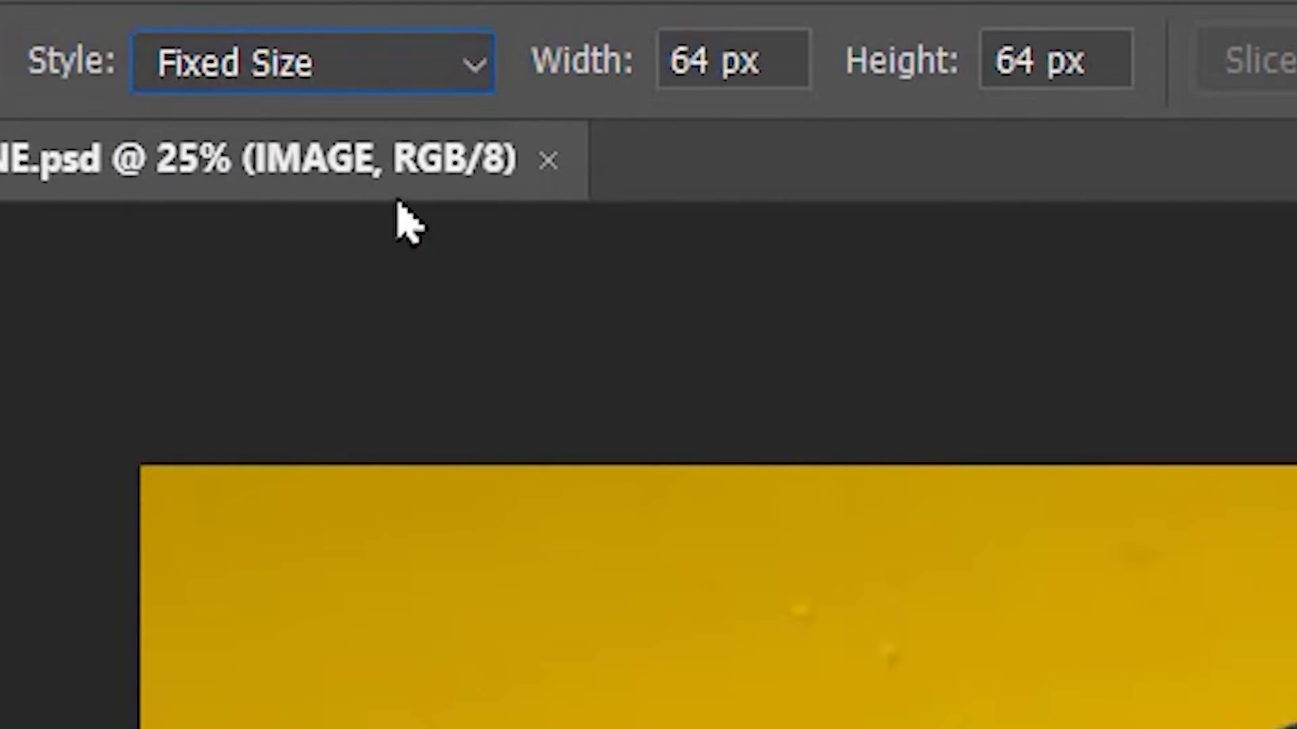
{"action": "double_click", "coordinate": [710, 61]}
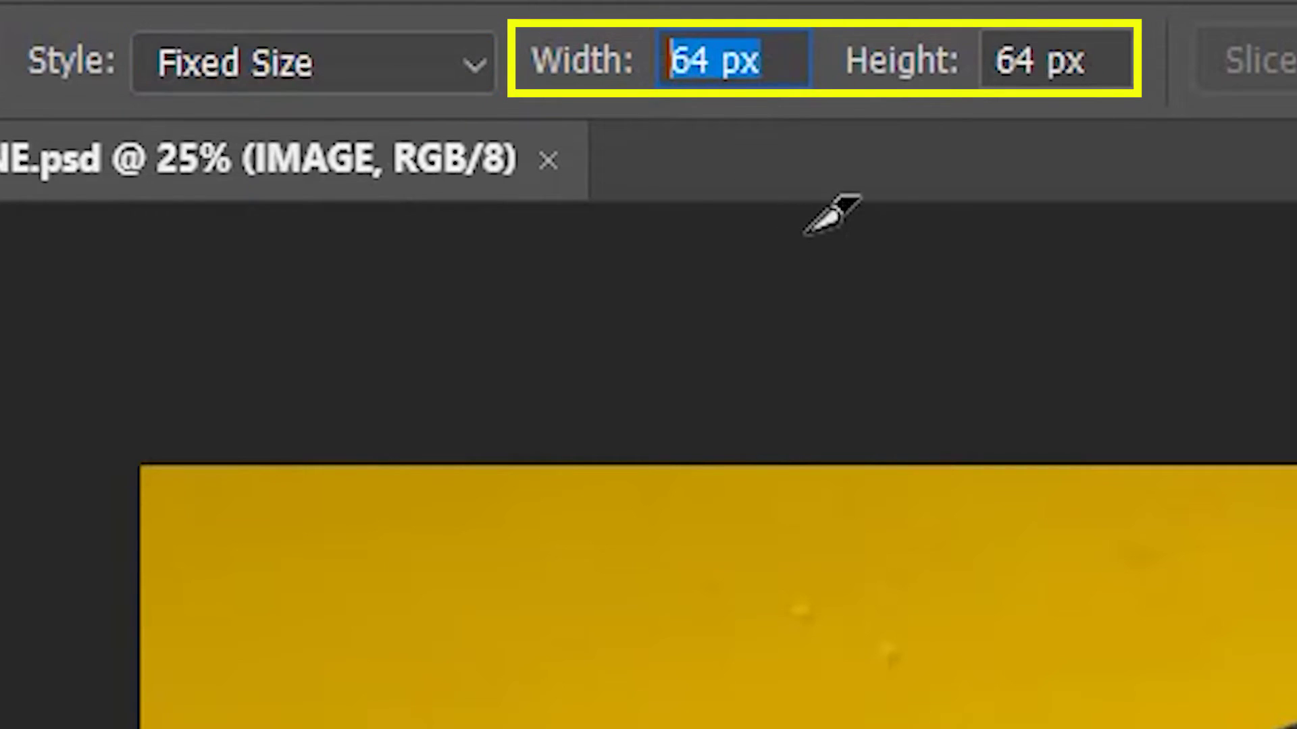
{"action": "type", "text": "2000"}
{"action": "key", "text": "Tab"}
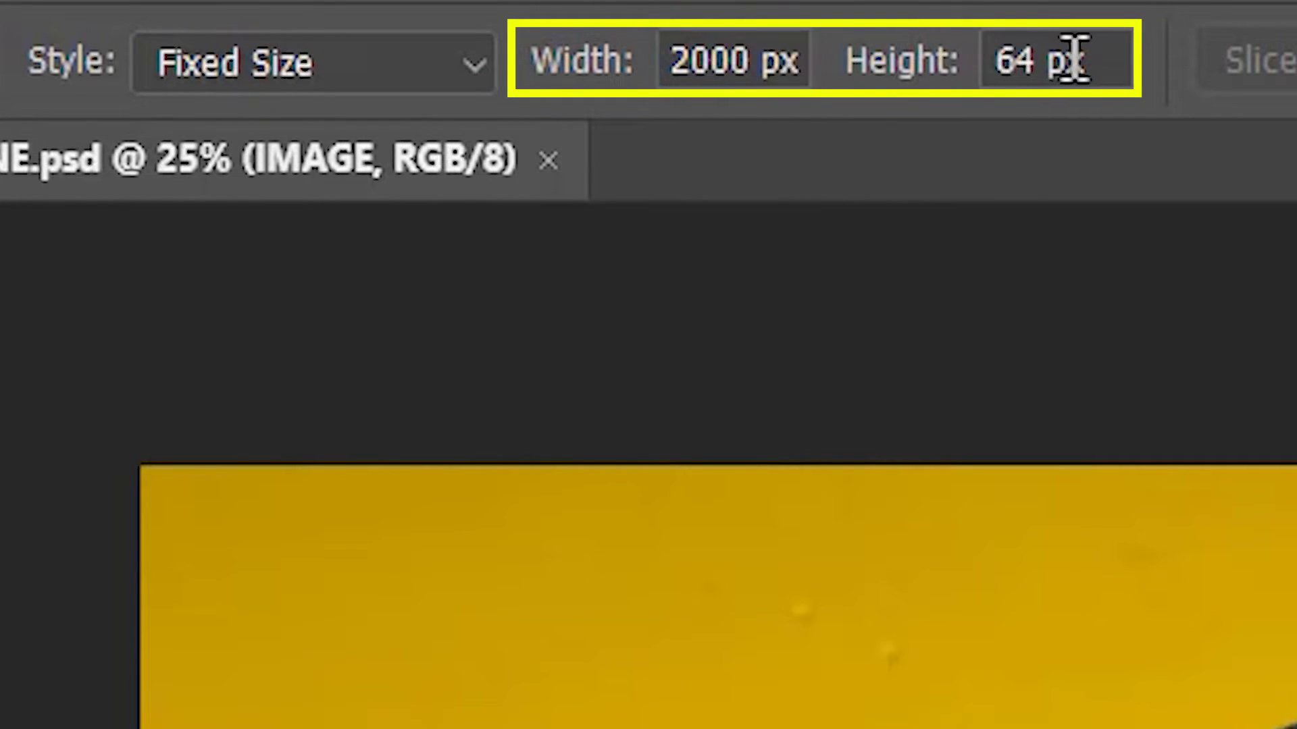
{"action": "double_click", "coordinate": [1077, 59]}
{"action": "type", "text": "1000"}
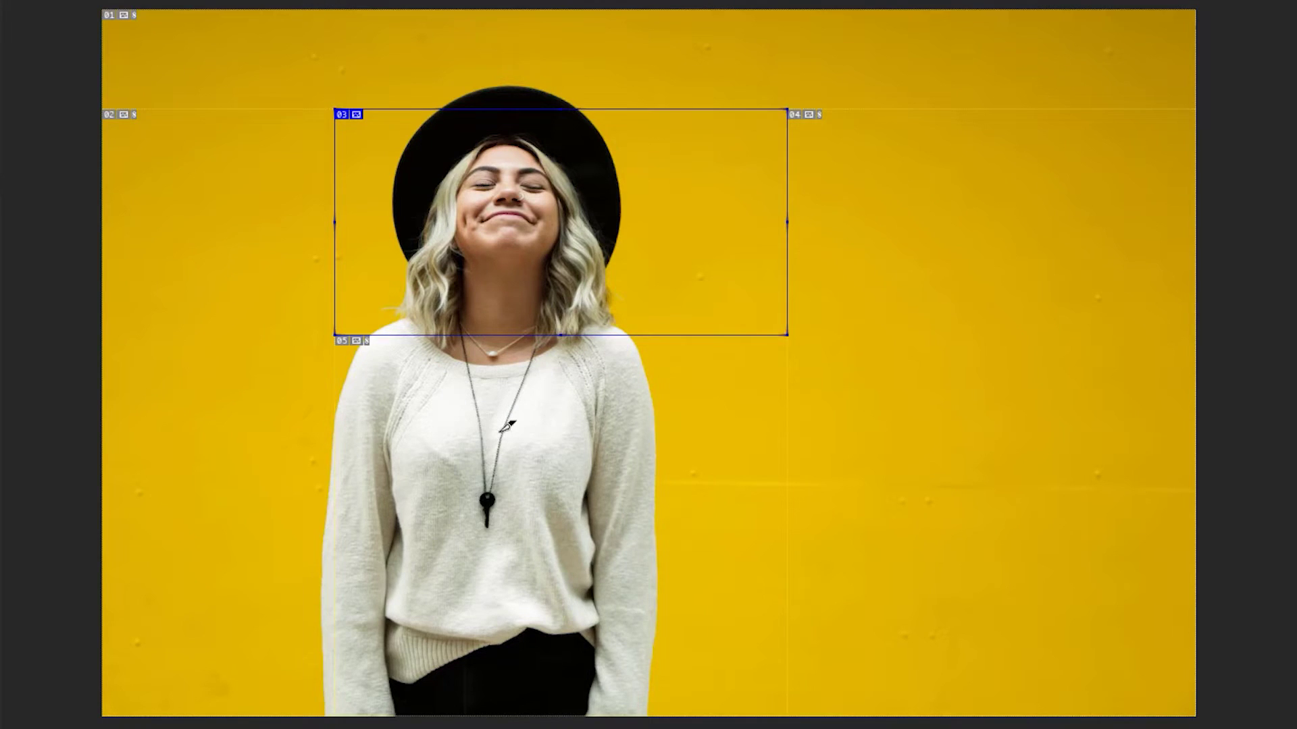
{"action": "left_click", "coordinate": [507, 428]}
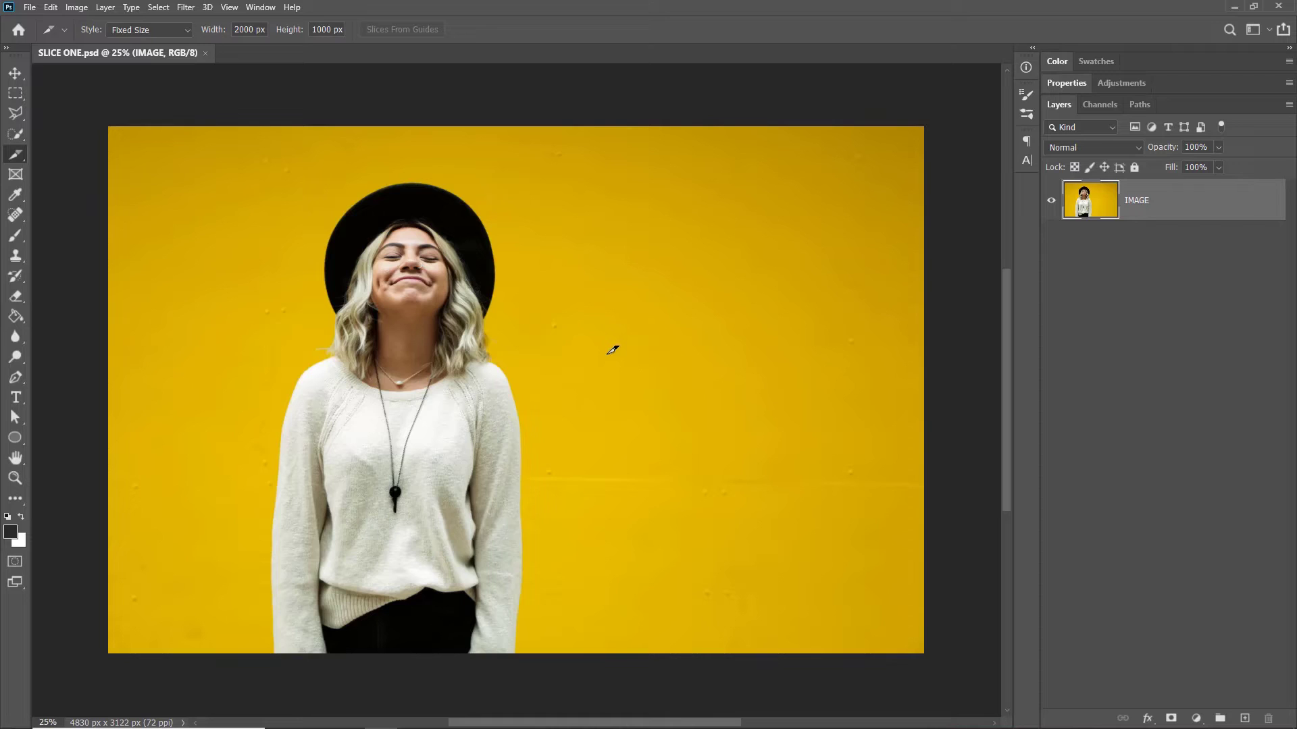
Show rulers, add two horizontal and two vertical guides, and create slices from guides.
{"action": "key", "text": "ctrl+r"}
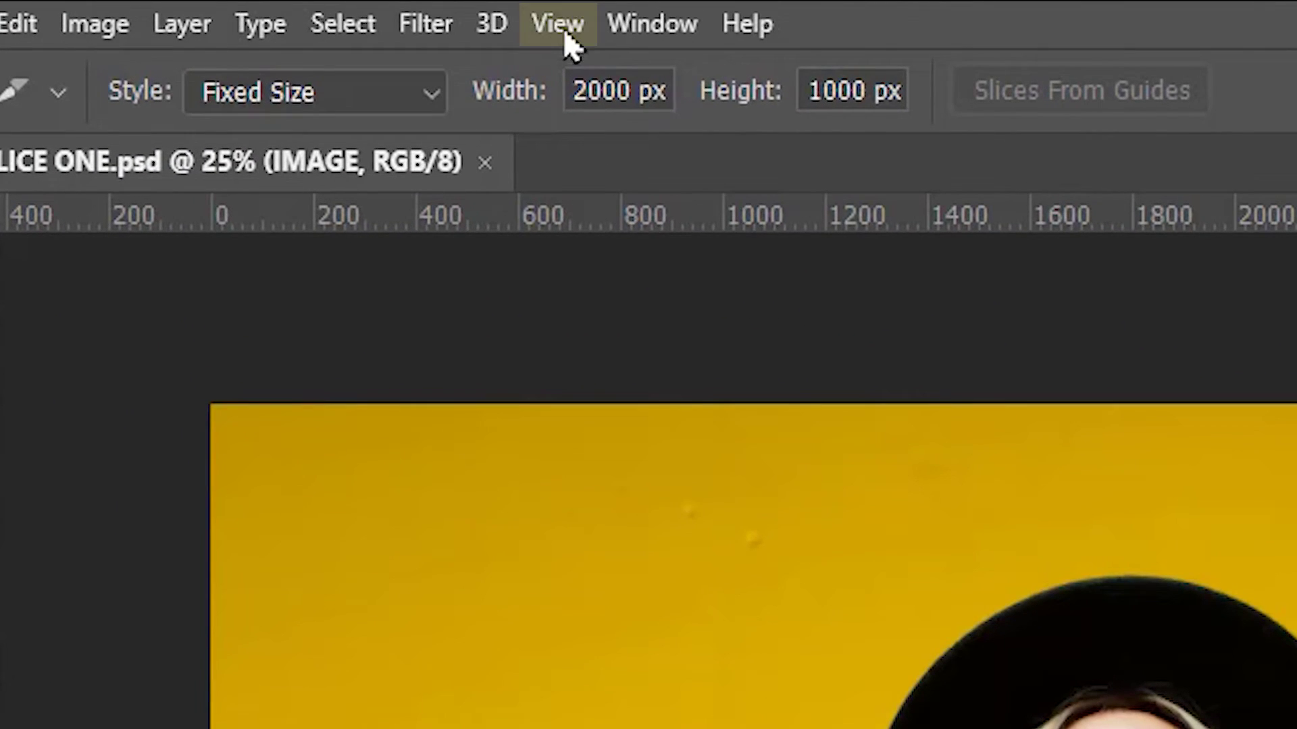
{"action": "left_click", "coordinate": [563, 30]}
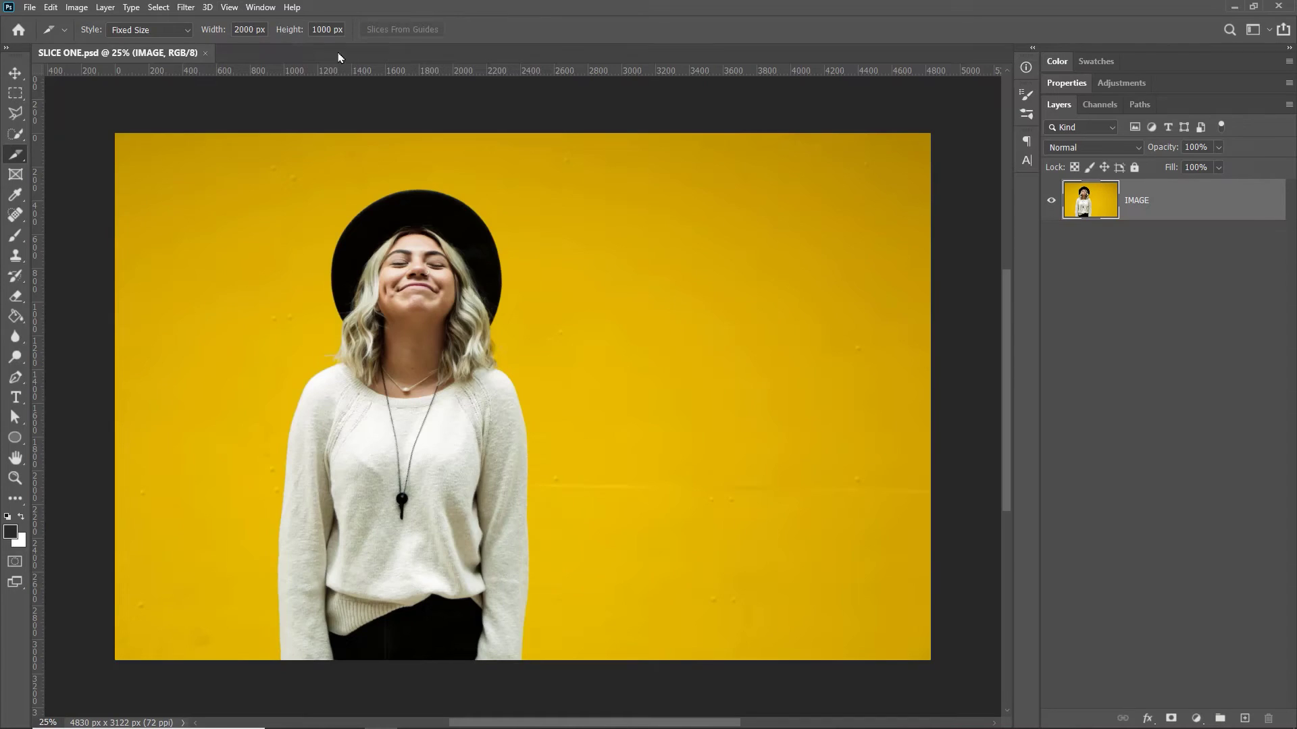
{"action": "left_click_drag", "start_coordinate": [365, 71], "coordinate": [363, 347]}
{"action": "left_click_drag", "start_coordinate": [466, 70], "coordinate": [487, 484]}
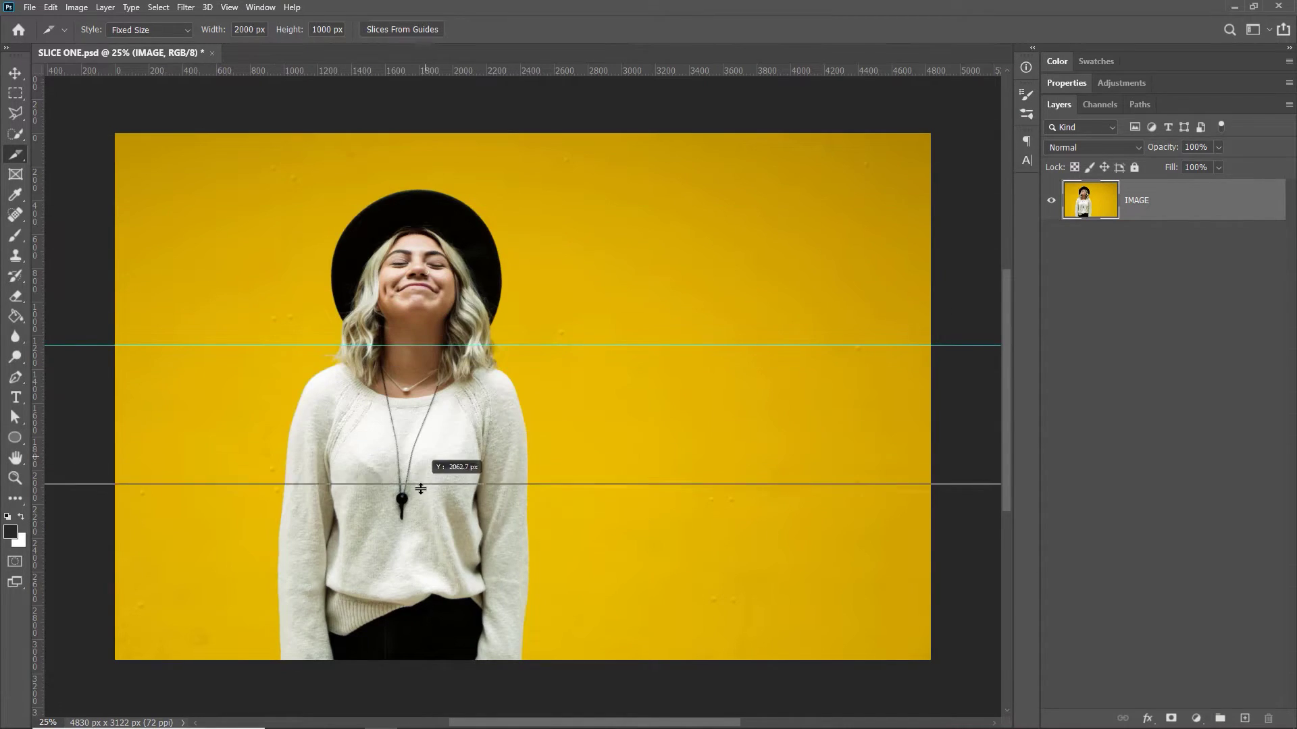
{"action": "left_click_drag", "start_coordinate": [40, 213], "coordinate": [281, 211]}
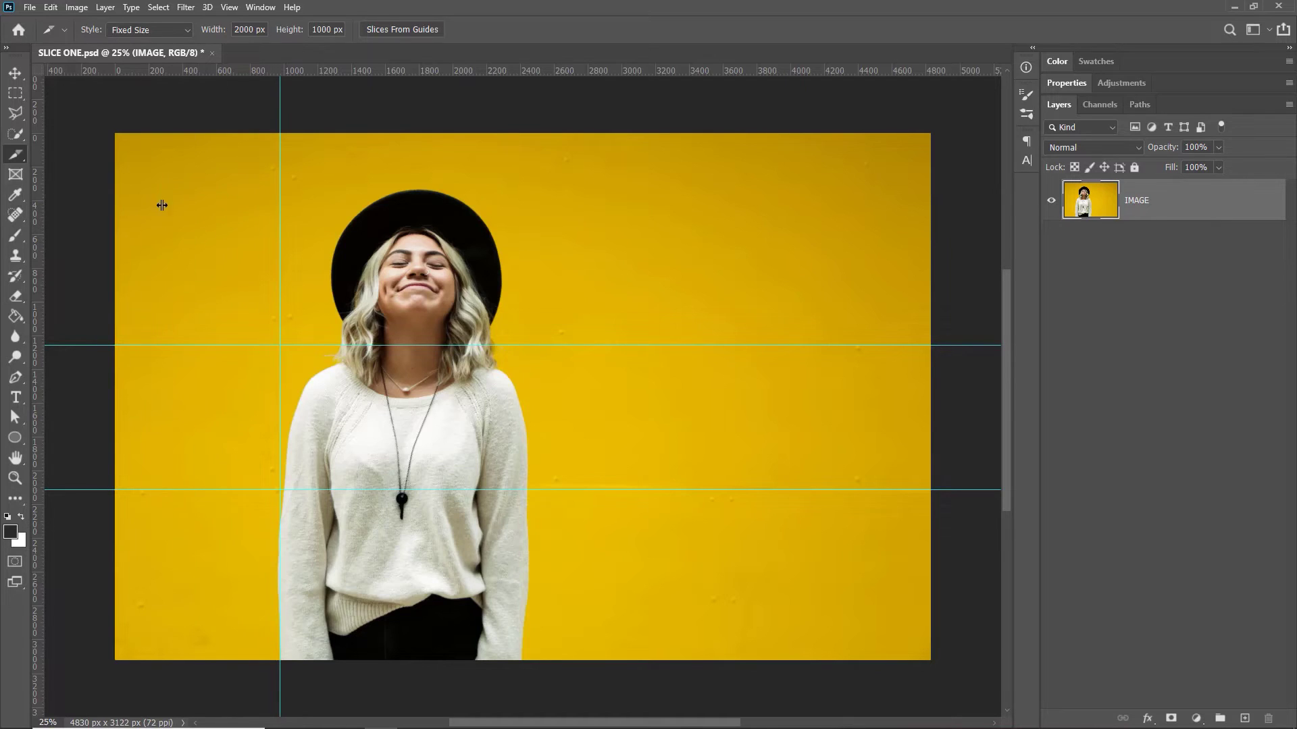
{"action": "left_click_drag", "start_coordinate": [41, 207], "coordinate": [674, 243]}
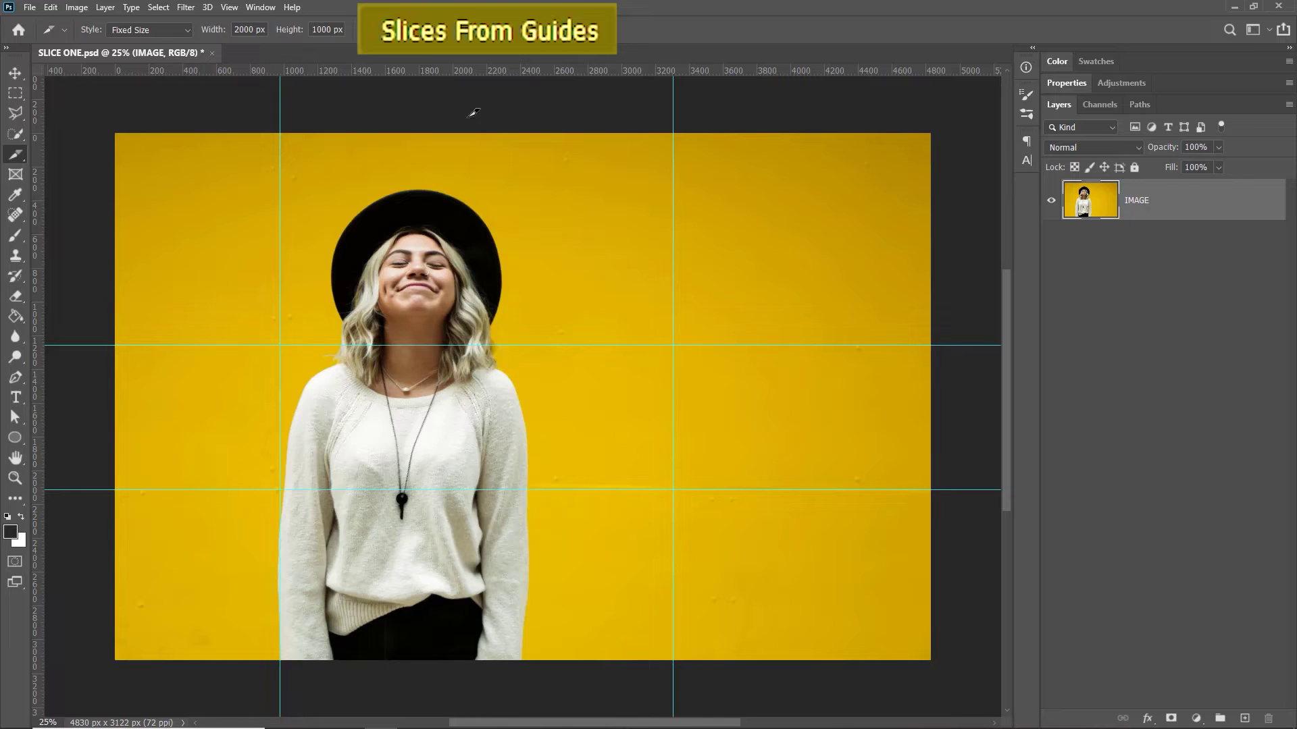
{"action": "left_click", "coordinate": [551, 40]}
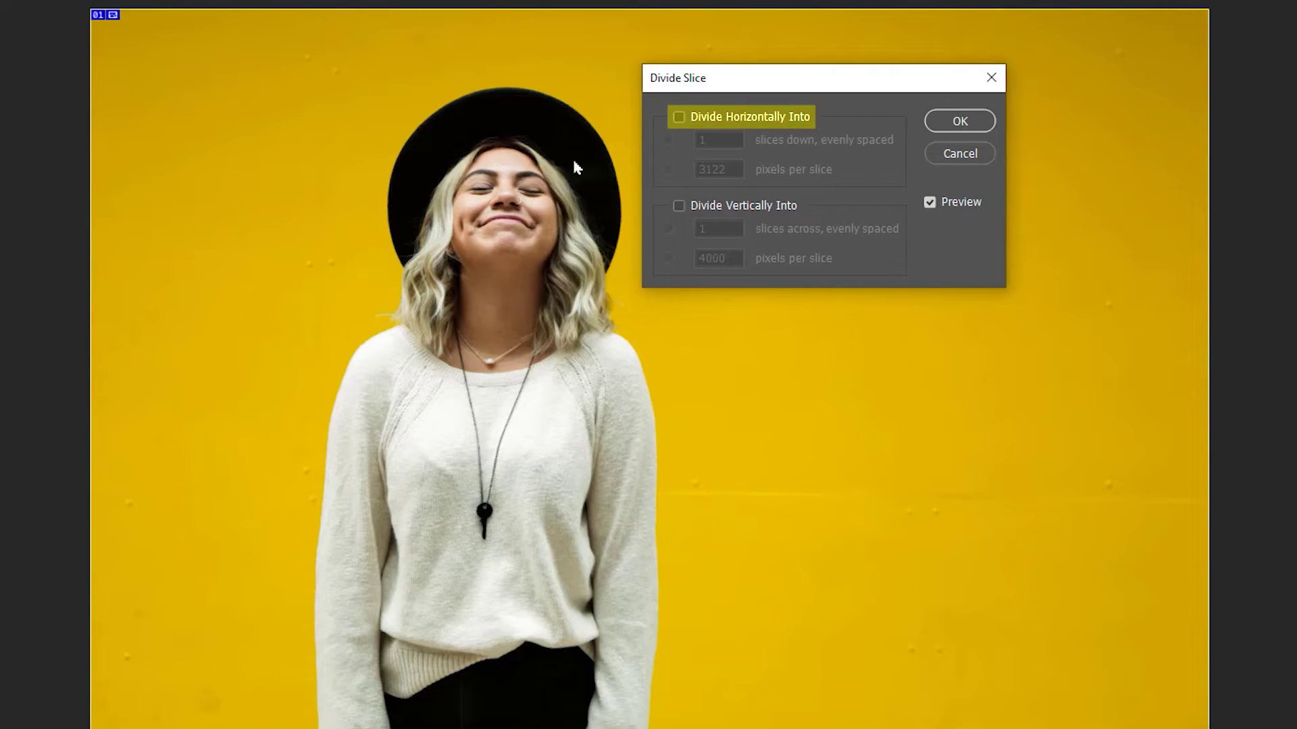
Divide the slice into 3 horizontal and 3 vertical slices.
{"action": "left_click", "coordinate": [681, 118]}
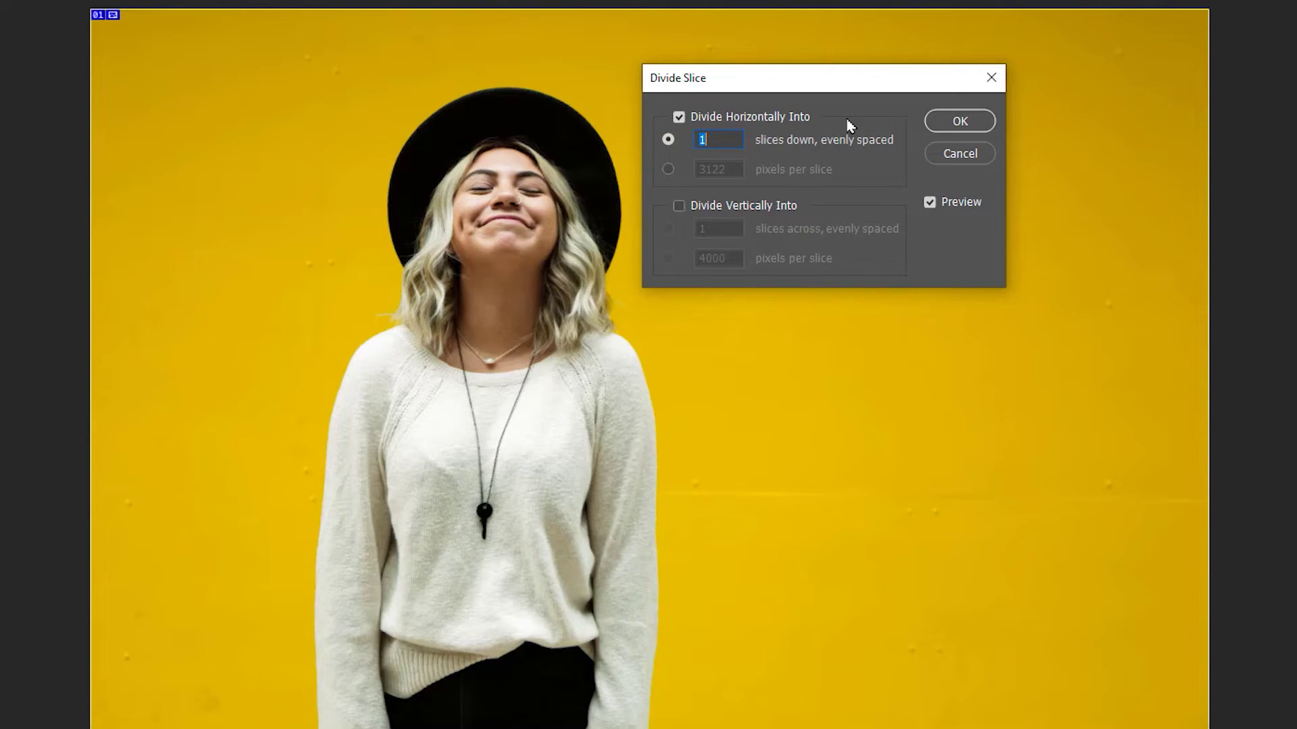
{"action": "type", "text": "3"}
{"action": "left_click", "coordinate": [774, 208]}
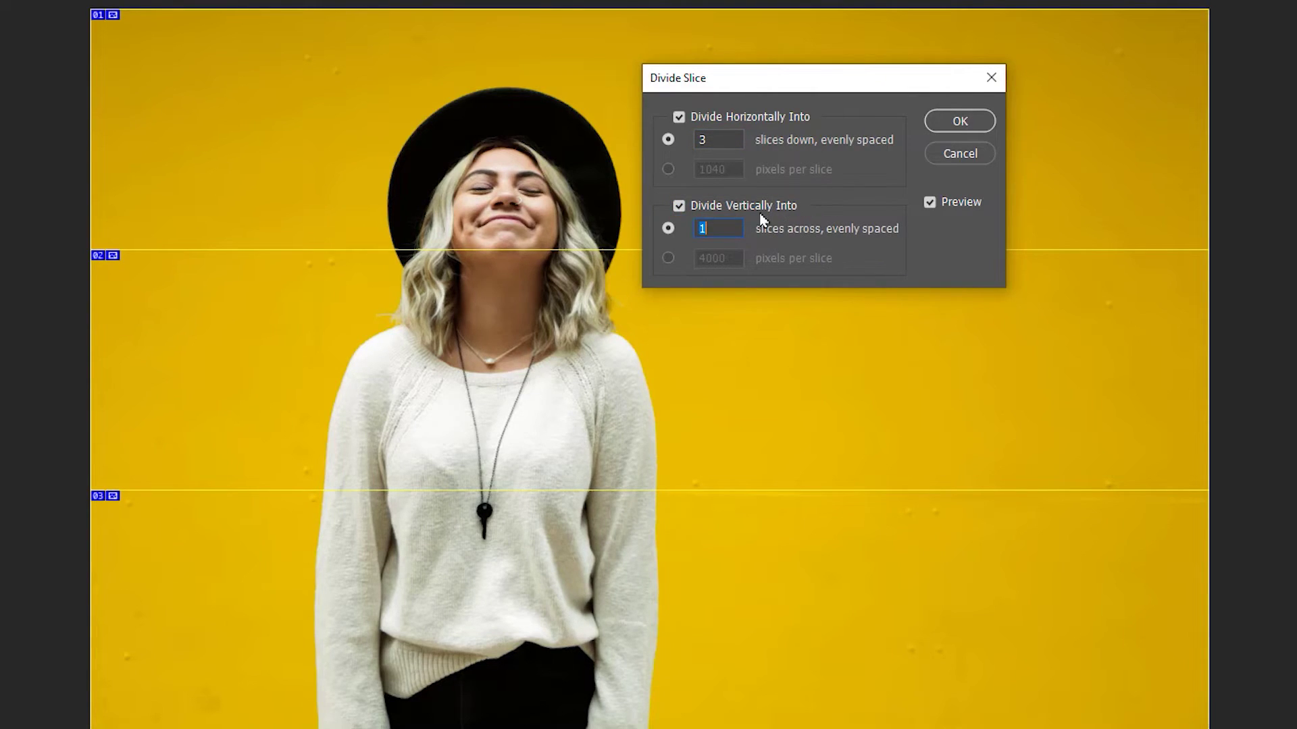
{"action": "type", "text": "3"}
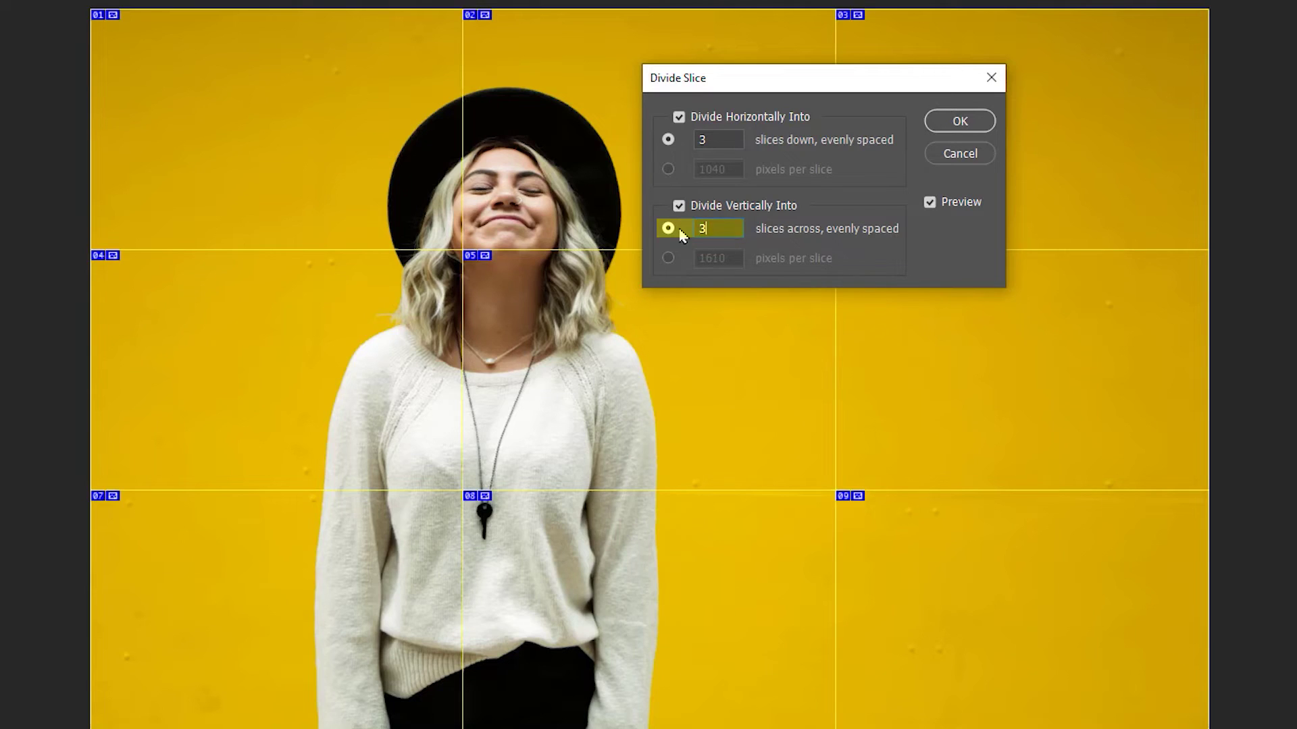
{"action": "left_click", "coordinate": [932, 123]}
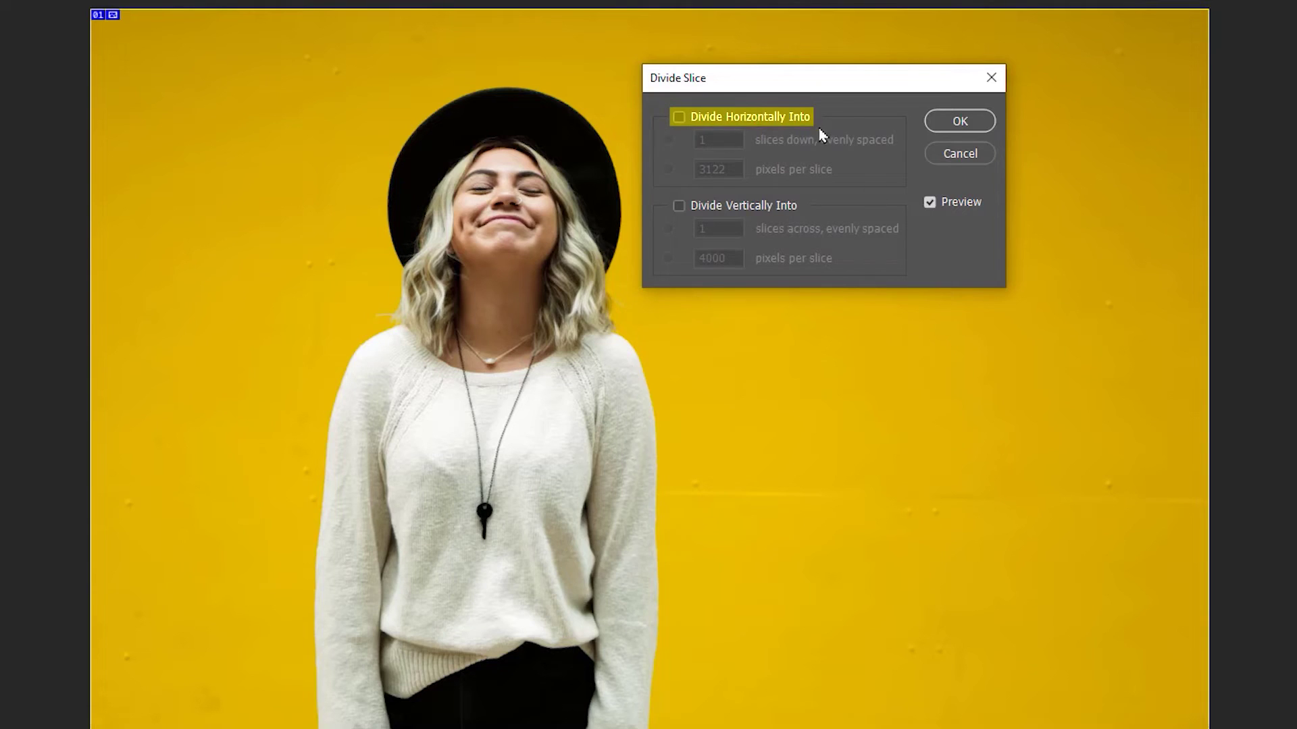
Divide the slice by pixel size, 1561 and 1610 pixels per slice.
{"action": "left_click", "coordinate": [803, 118]}
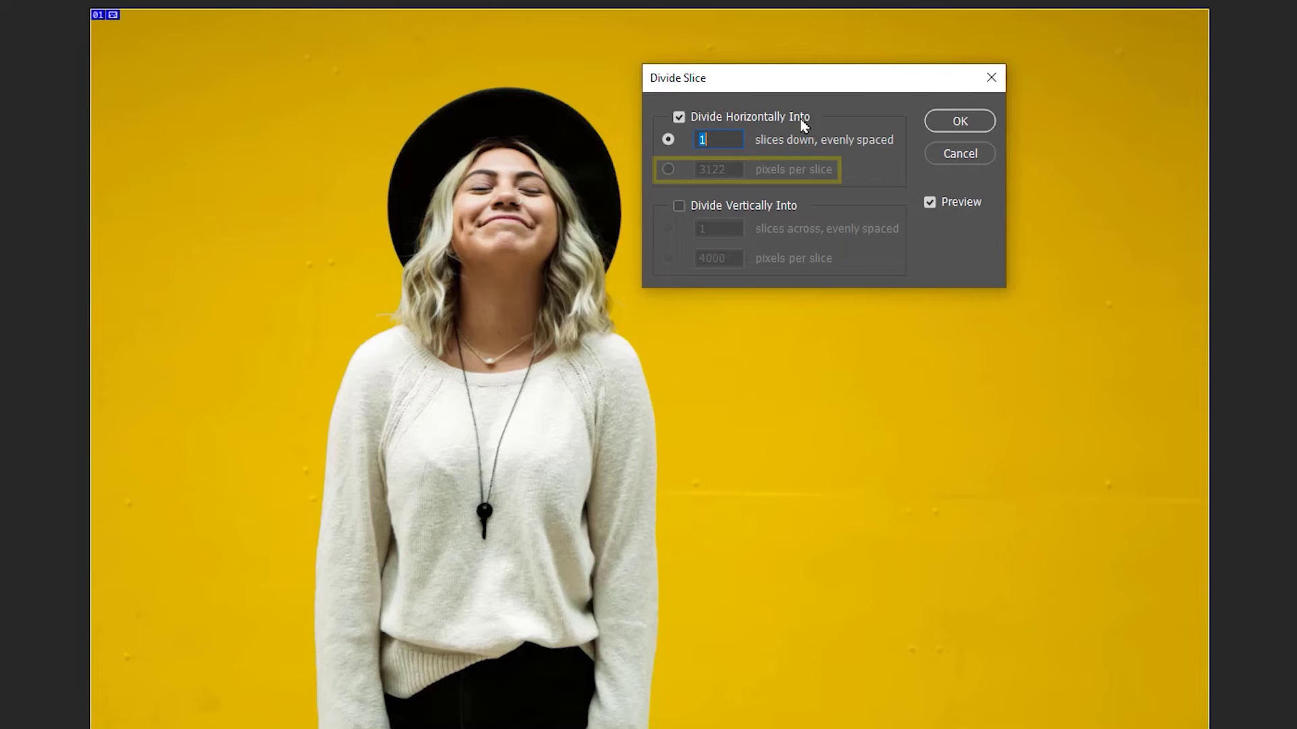
{"action": "left_click", "coordinate": [668, 169]}
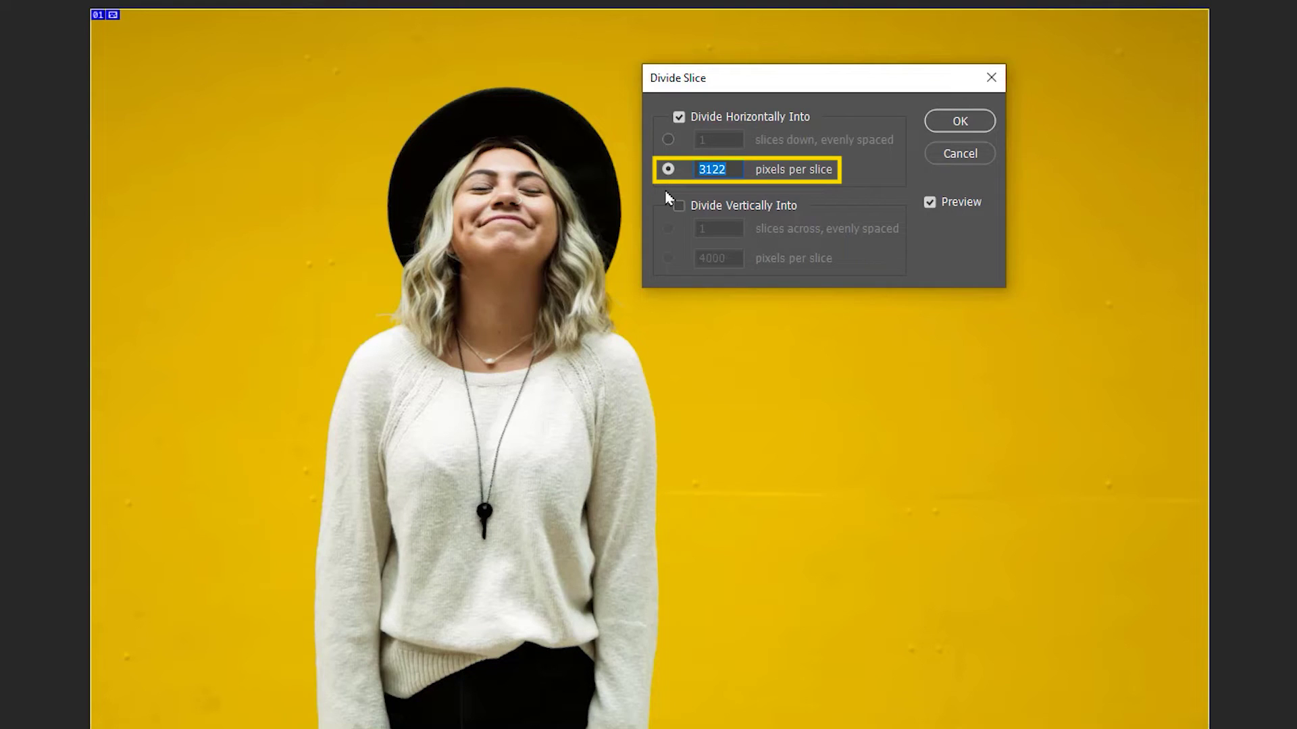
{"action": "type", "text": "1561"}
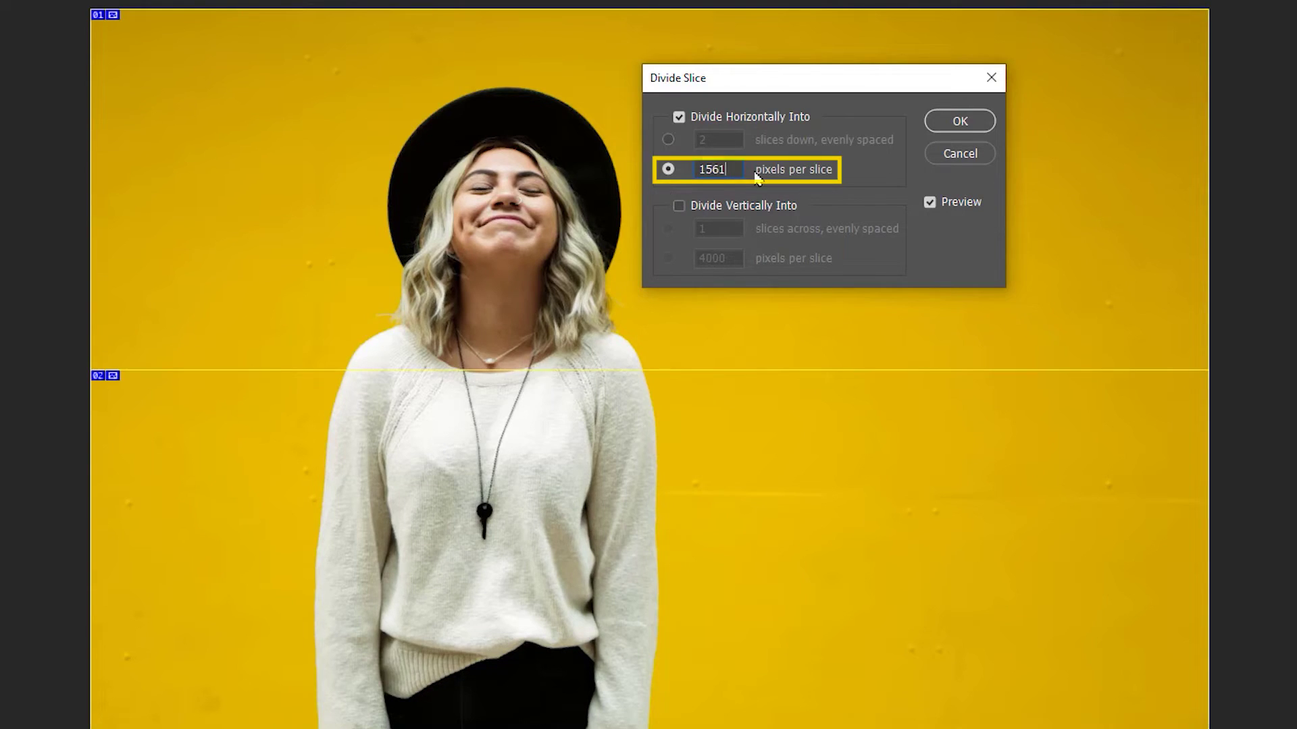
{"action": "left_click", "coordinate": [679, 206]}
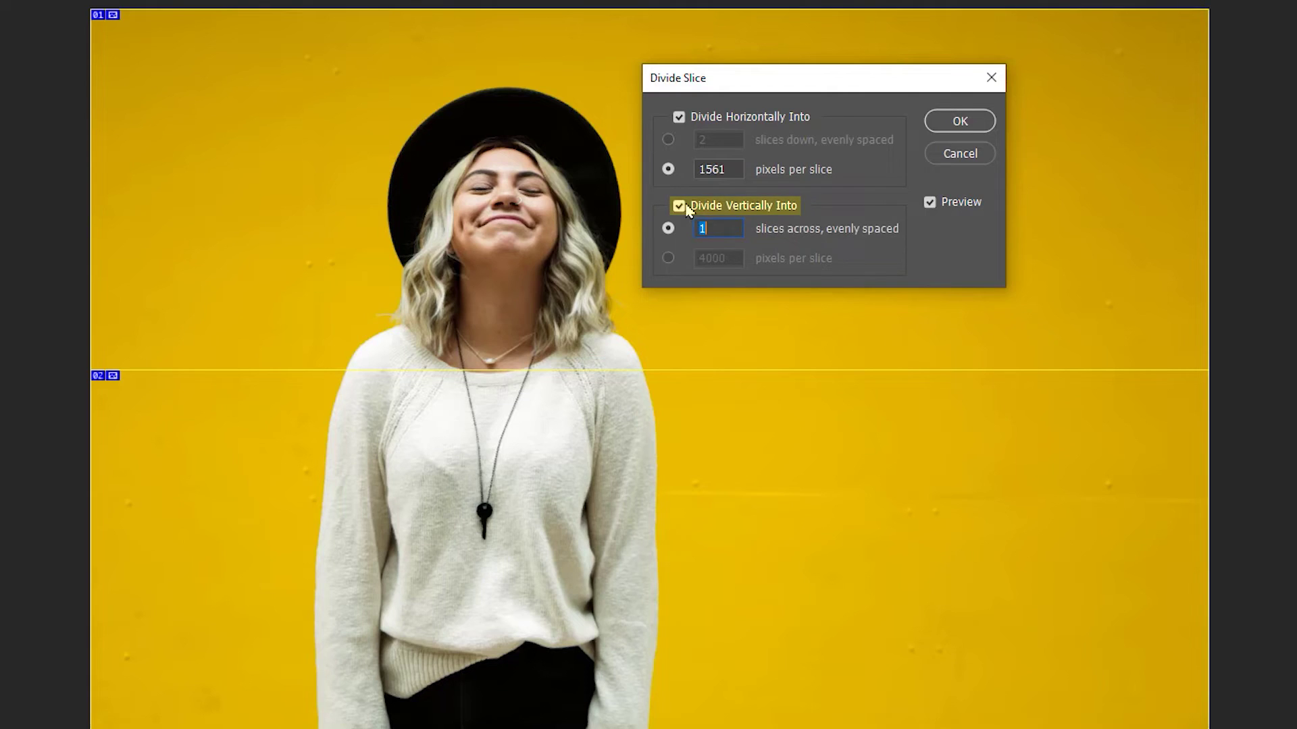
{"action": "left_click", "coordinate": [668, 258]}
{"action": "type", "text": "1610"}
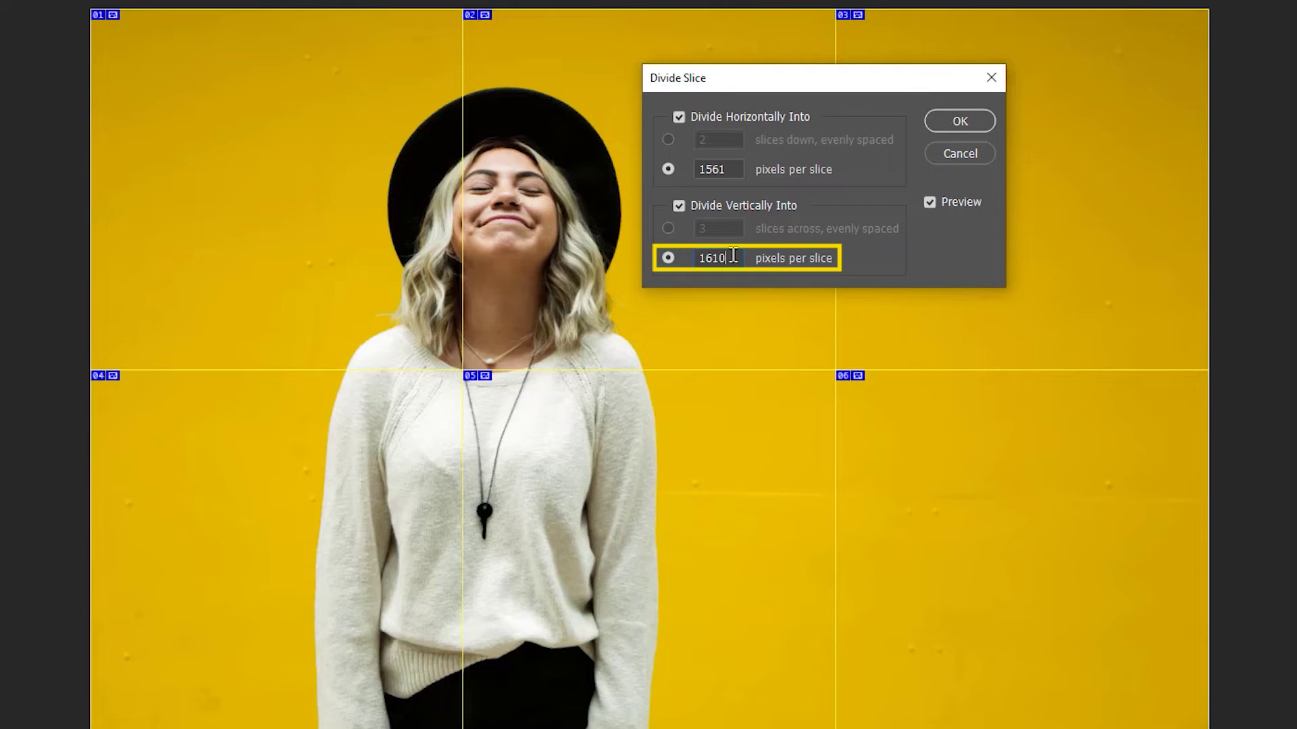
{"action": "left_click", "coordinate": [959, 121]}
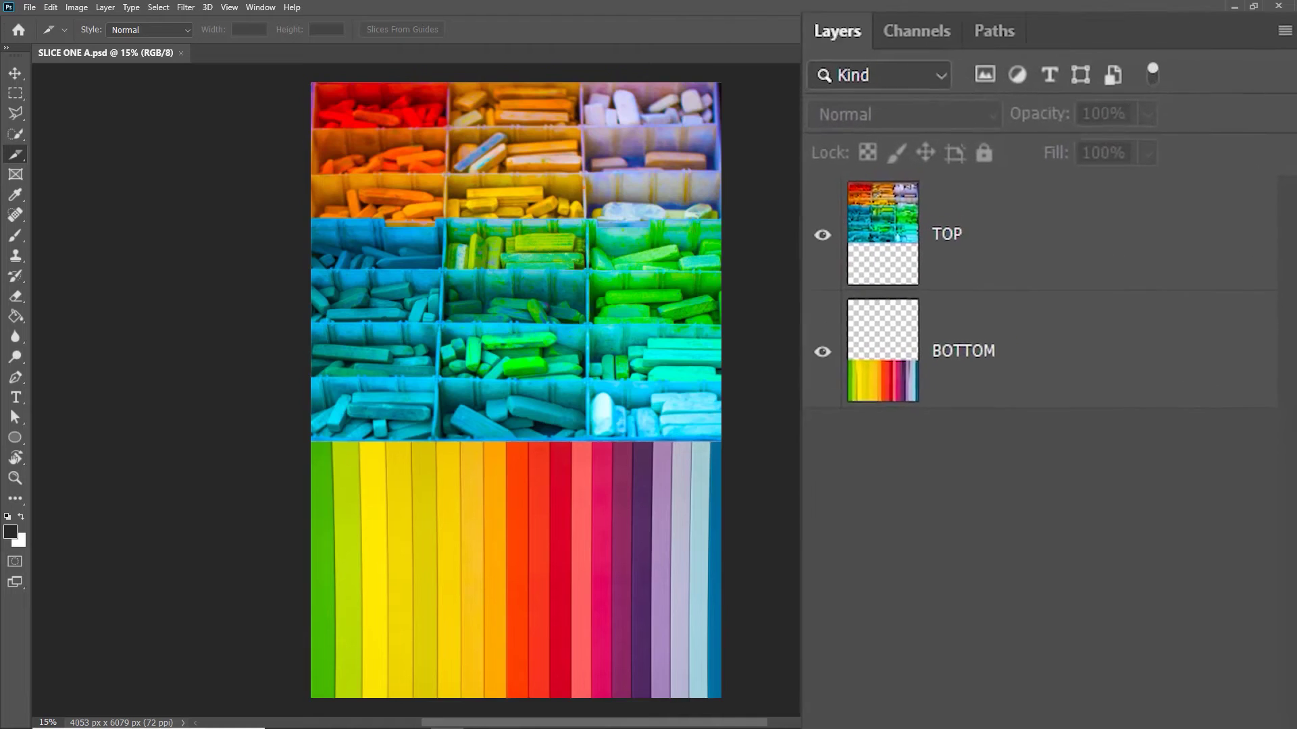
Check the chalk layers' visibility and create a layer-based slice from TOP.
{"action": "left_click", "coordinate": [841, 244]}
{"action": "left_click", "coordinate": [779, 240]}
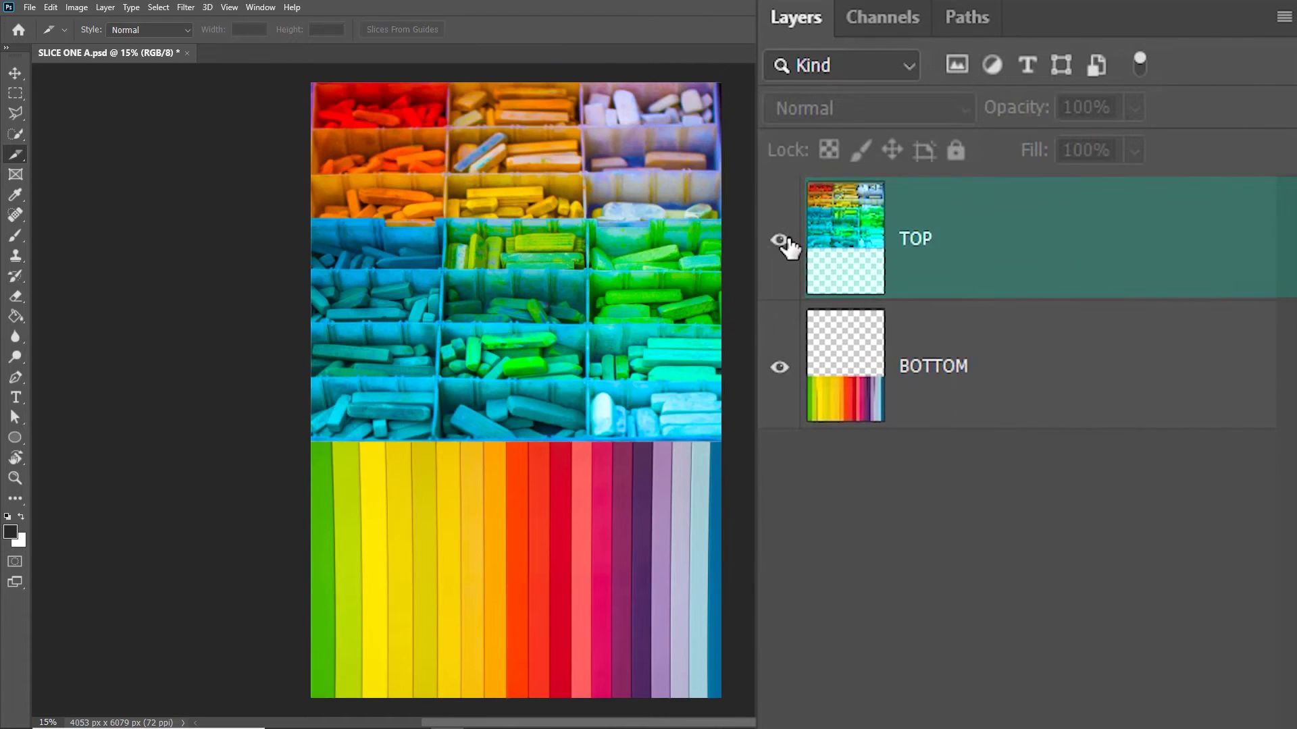
{"action": "left_click", "coordinate": [779, 380]}
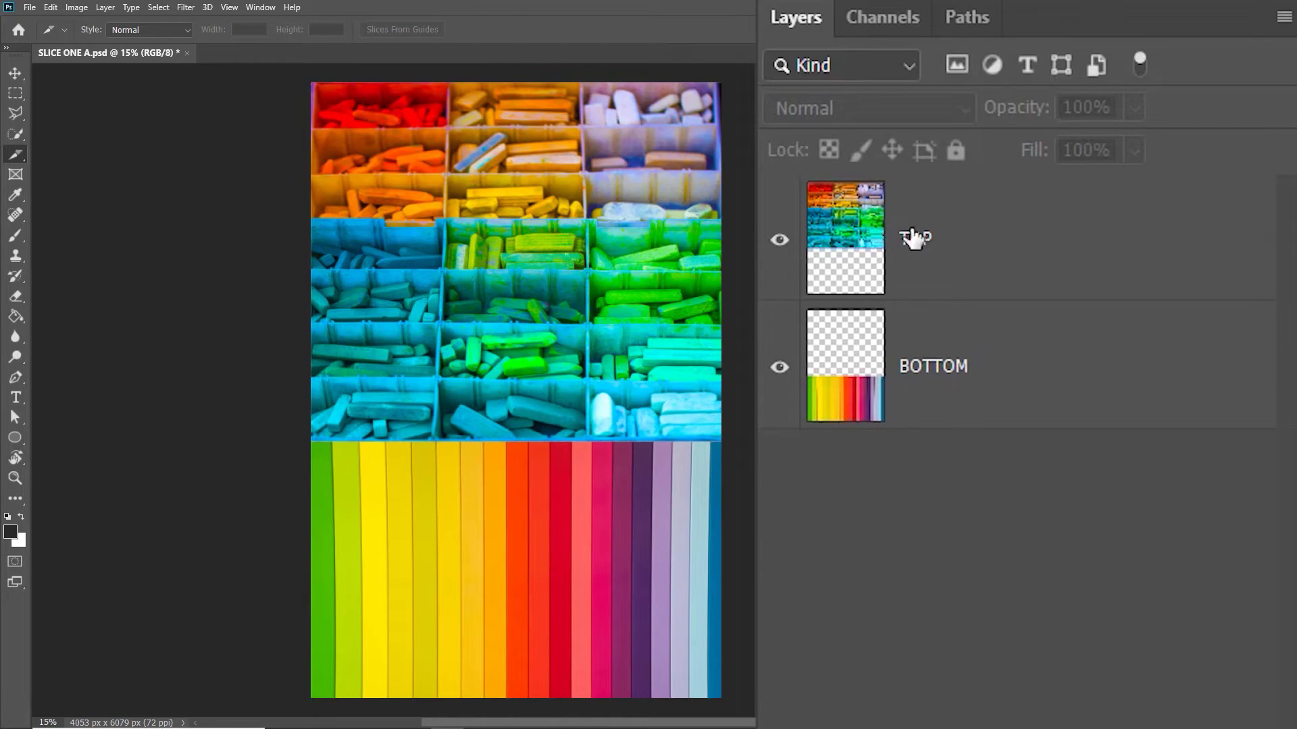
{"action": "left_click", "coordinate": [953, 229]}
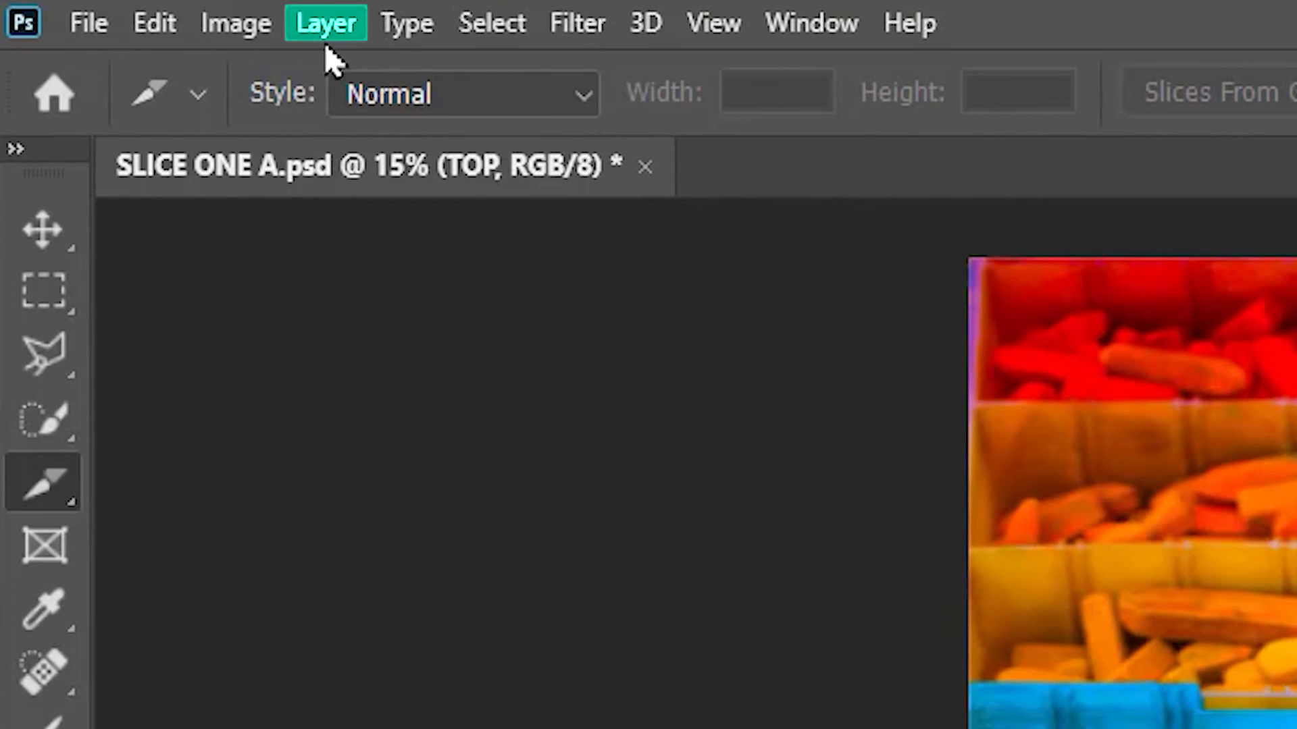
{"action": "left_click", "coordinate": [325, 23]}
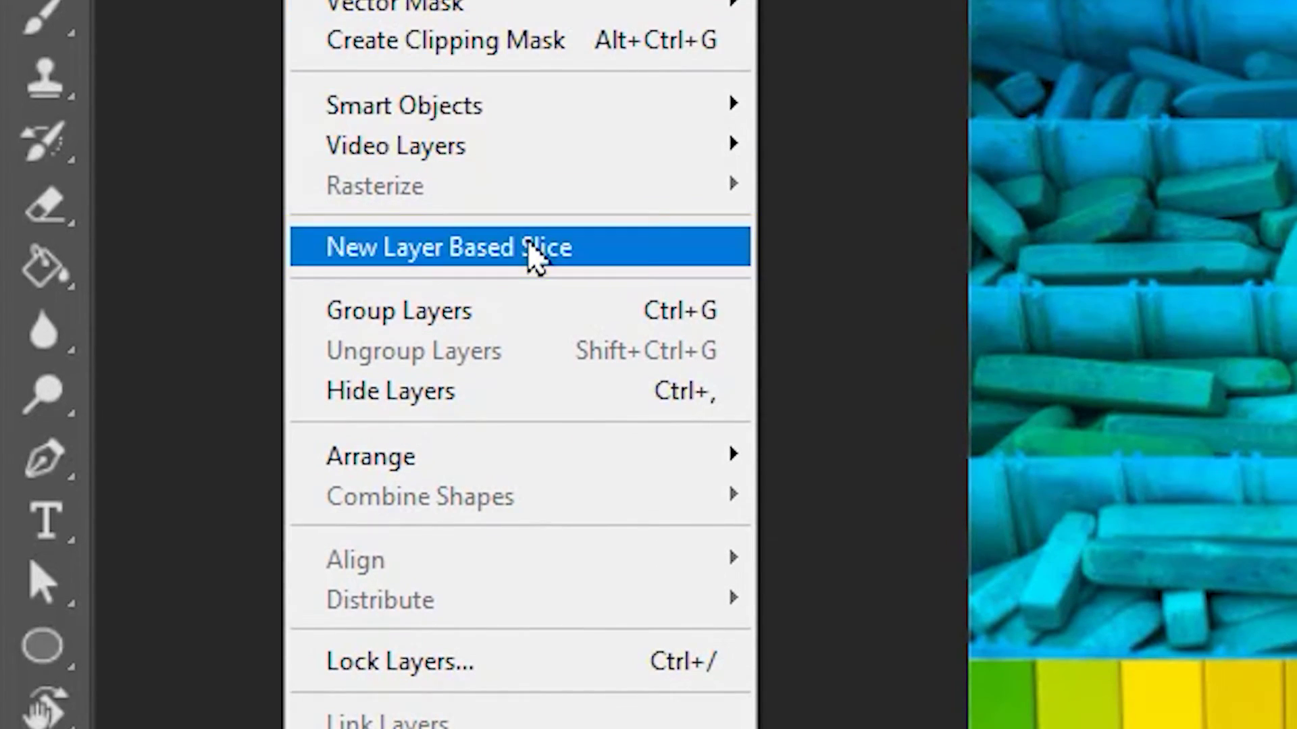
{"action": "left_click", "coordinate": [534, 255]}
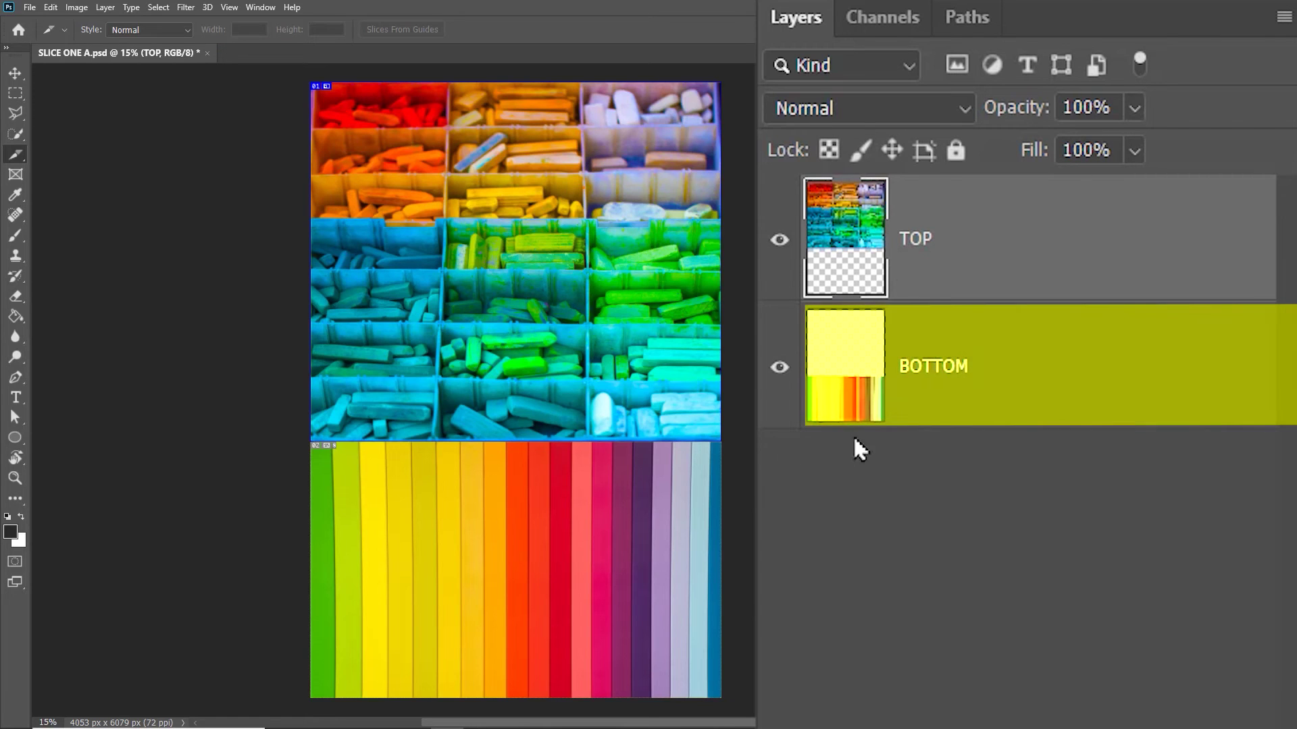
Create a New Layer Based Slice from the BOTTOM layer.
{"action": "left_click", "coordinate": [968, 404]}
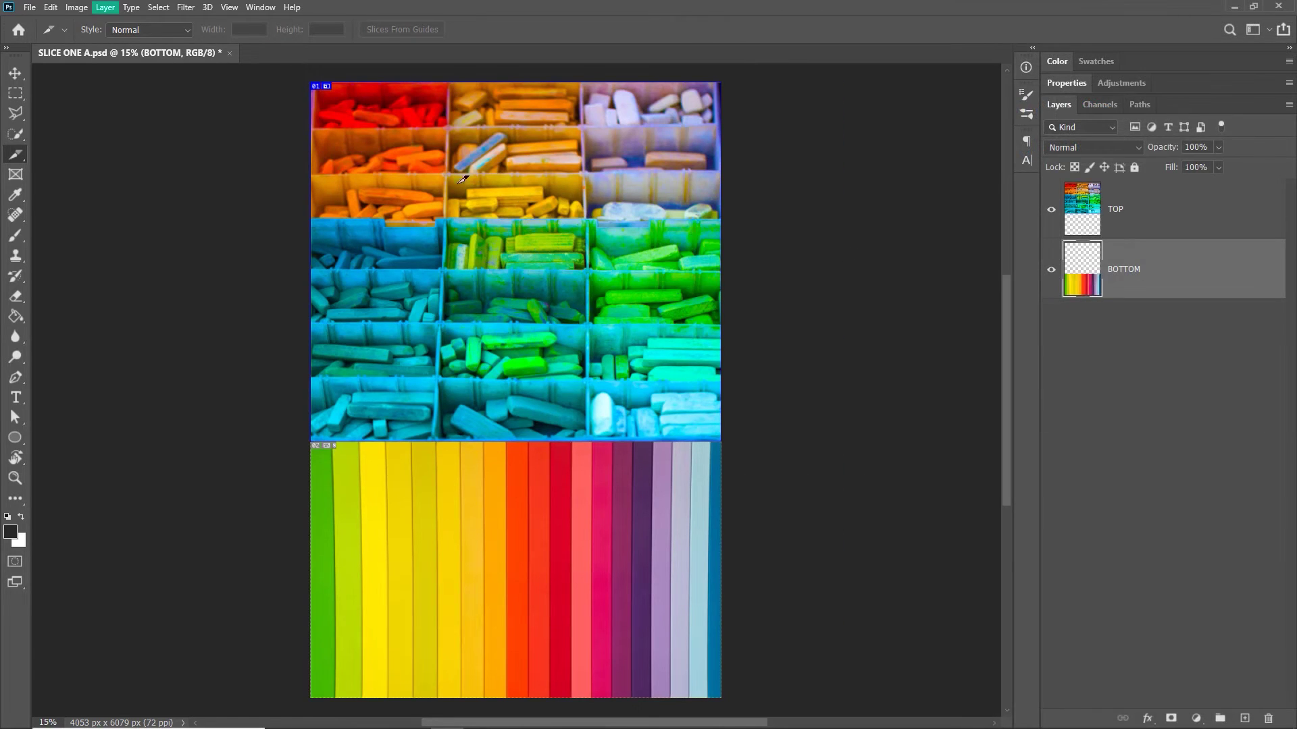
{"action": "left_click", "coordinate": [106, 7]}
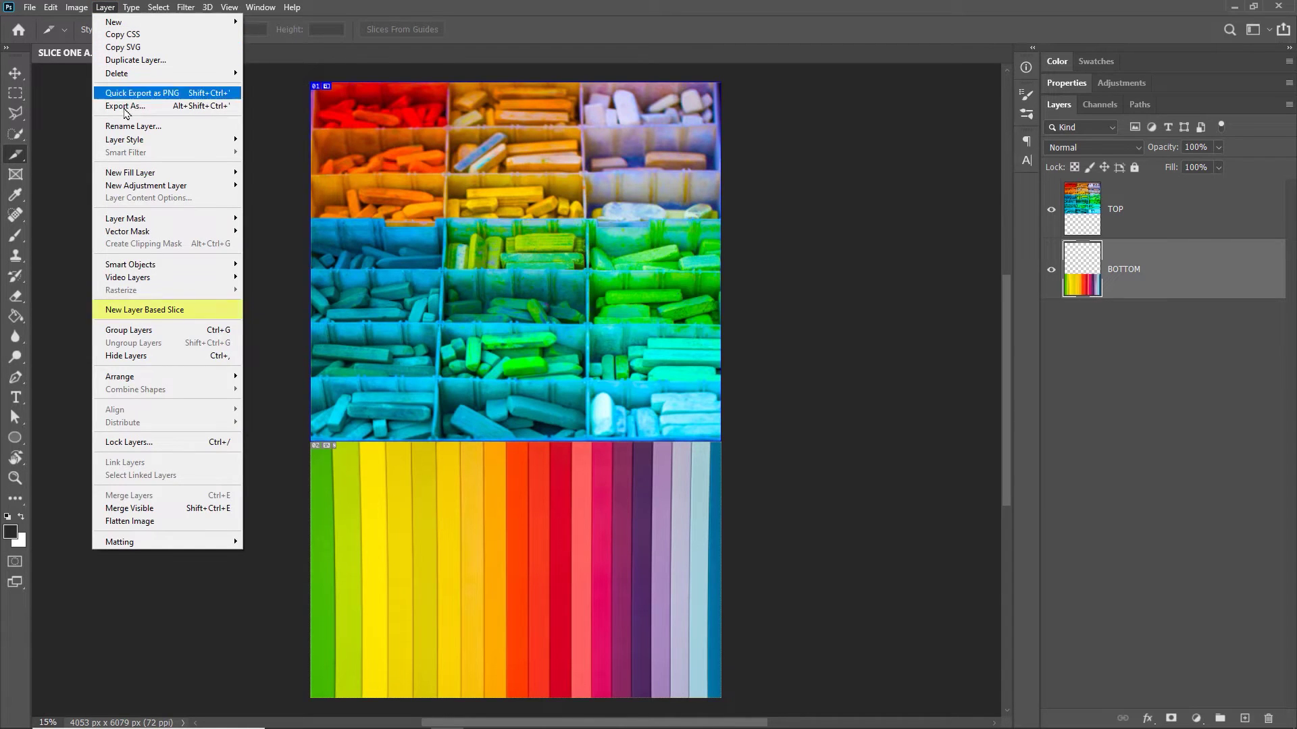
{"action": "left_click", "coordinate": [188, 312]}
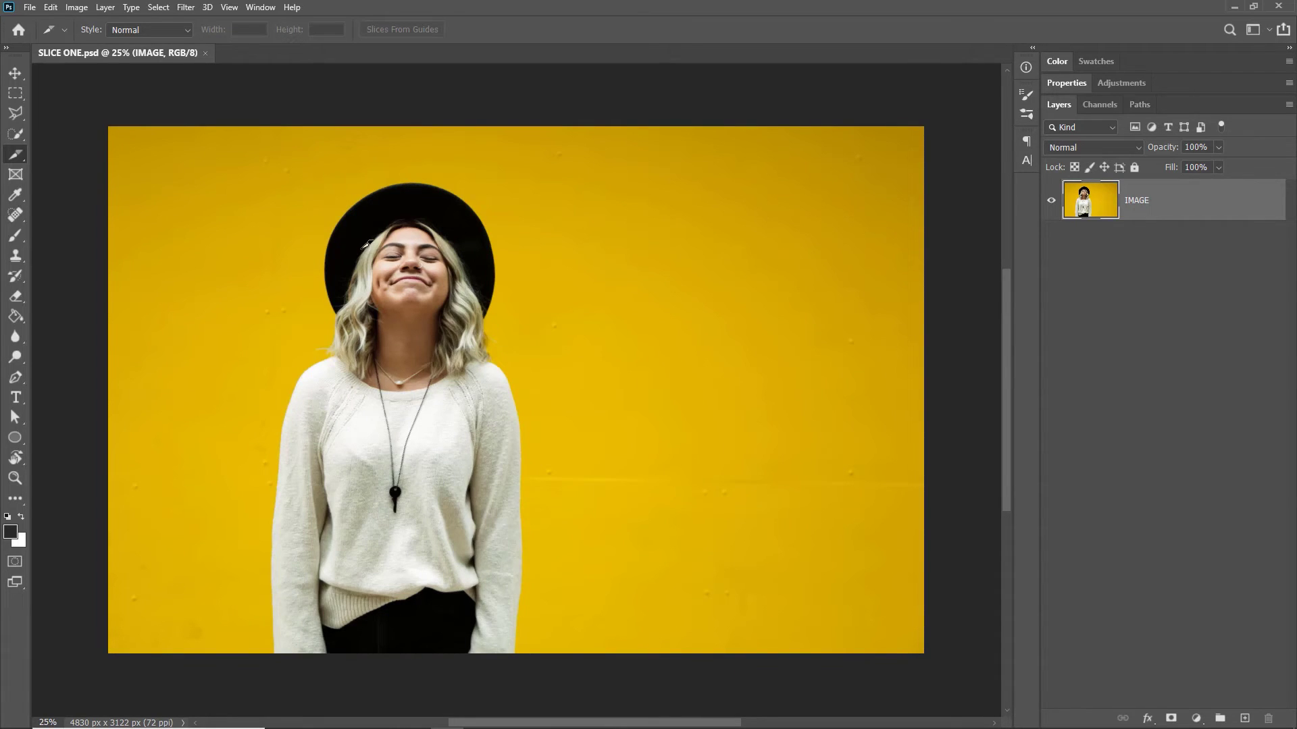
Draw a user slice over the woman's face and chest, then open the File menu.
{"action": "left_click_drag", "start_coordinate": [362, 250], "coordinate": [684, 520]}
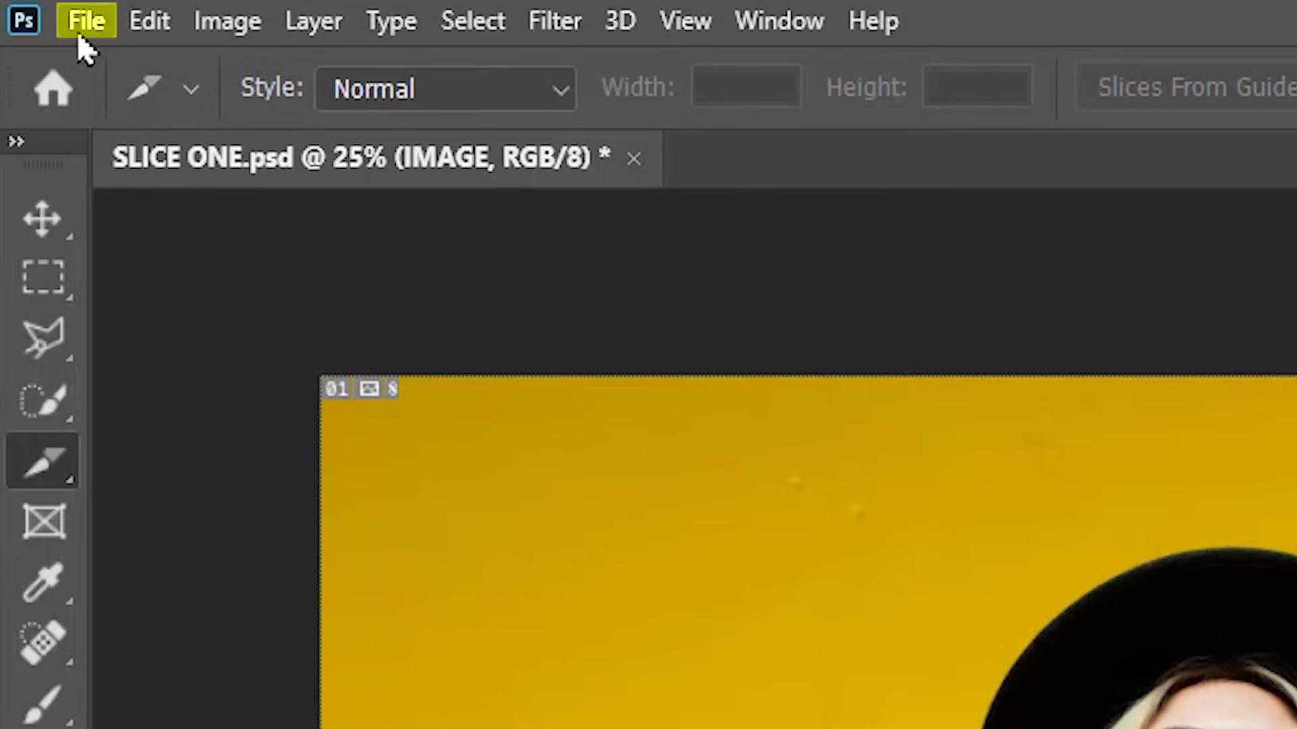
{"action": "left_click", "coordinate": [29, 7]}
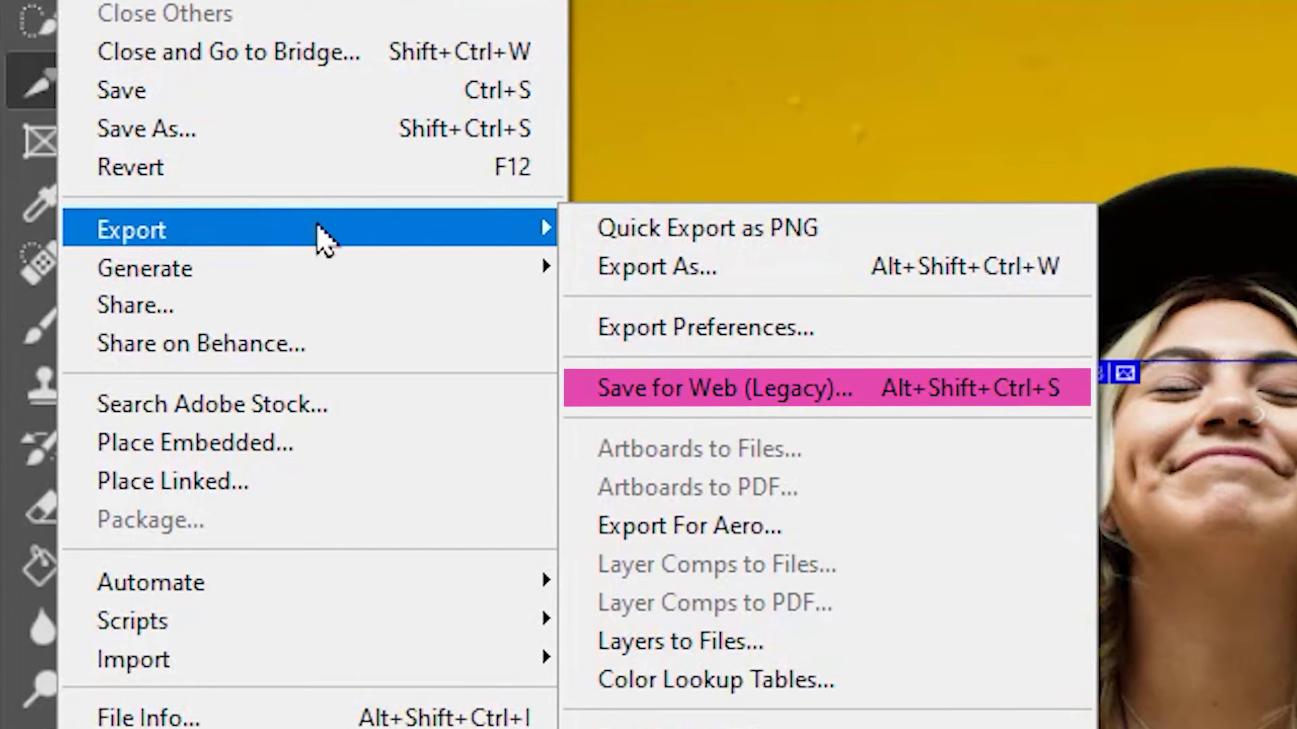
{"action": "mouse_move", "coordinate": [45, 204]}
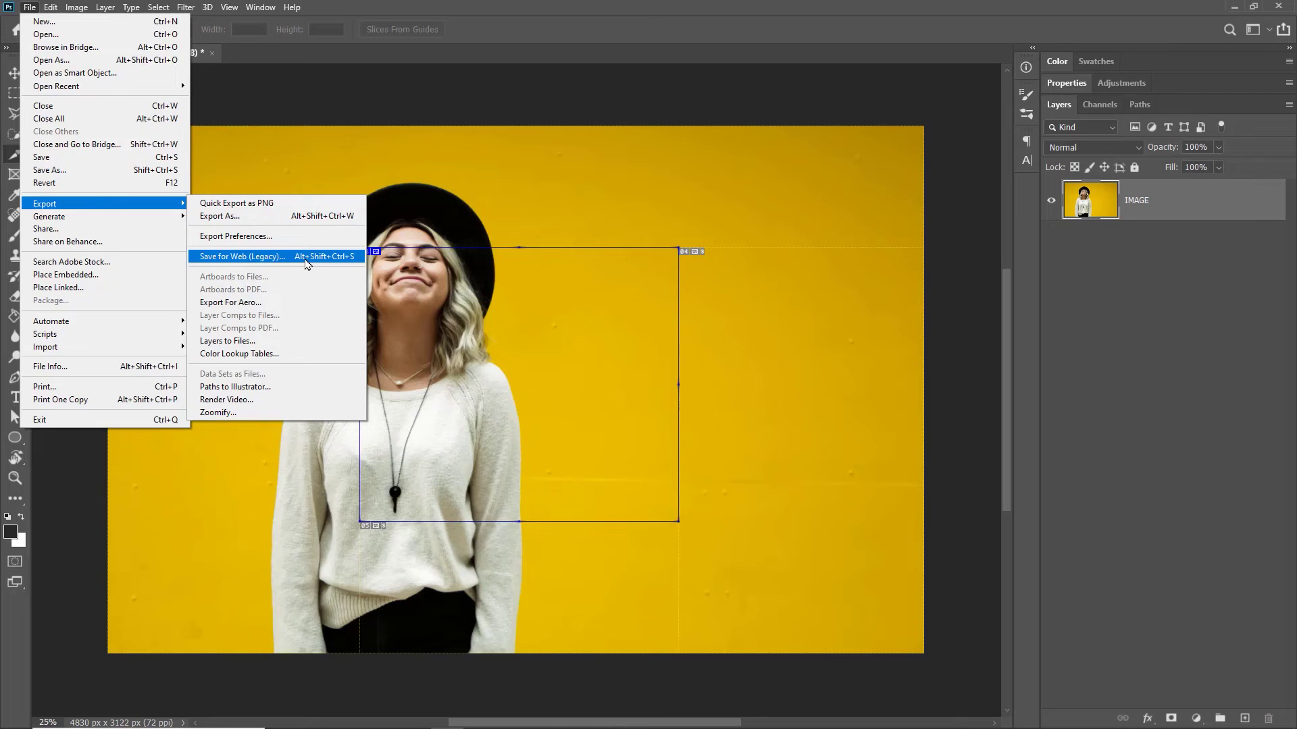
Open Save for Web (Legacy) and set the preview zoom to 12.5%.
{"action": "left_click", "coordinate": [902, 395]}
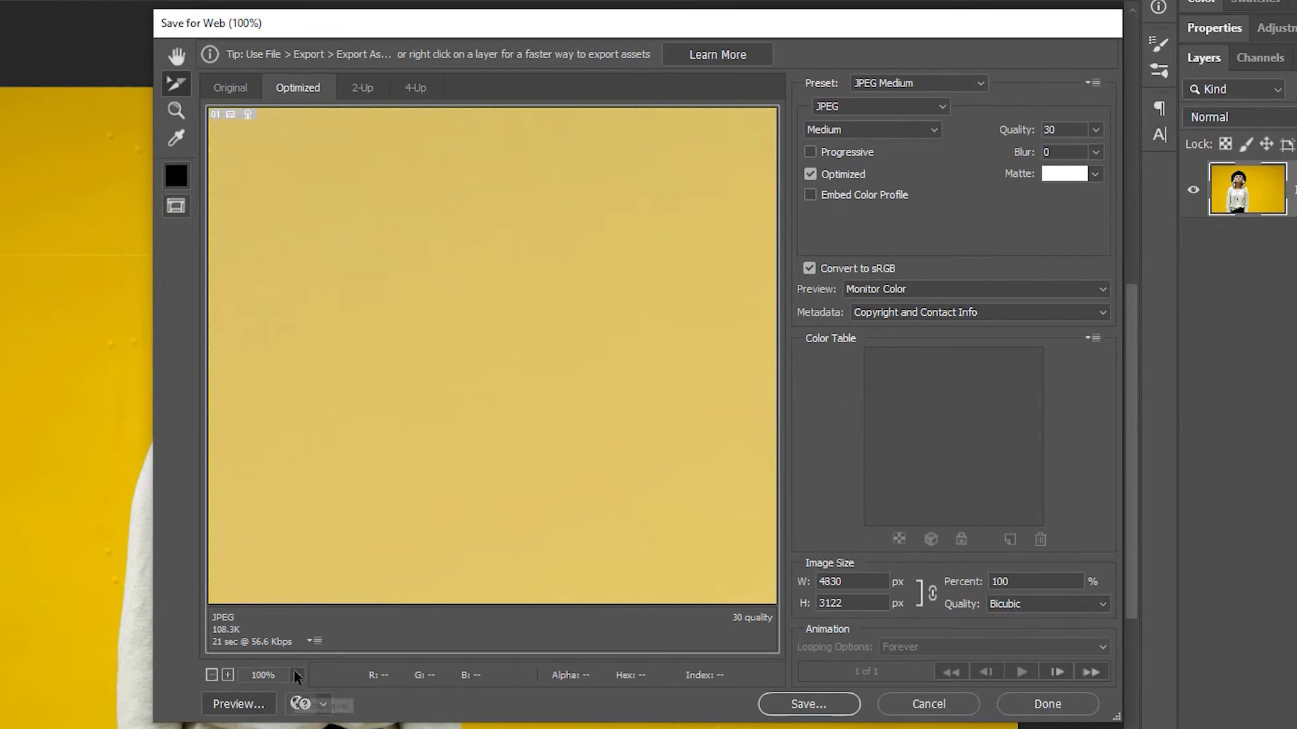
{"action": "left_click", "coordinate": [298, 677]}
{"action": "left_click", "coordinate": [280, 304]}
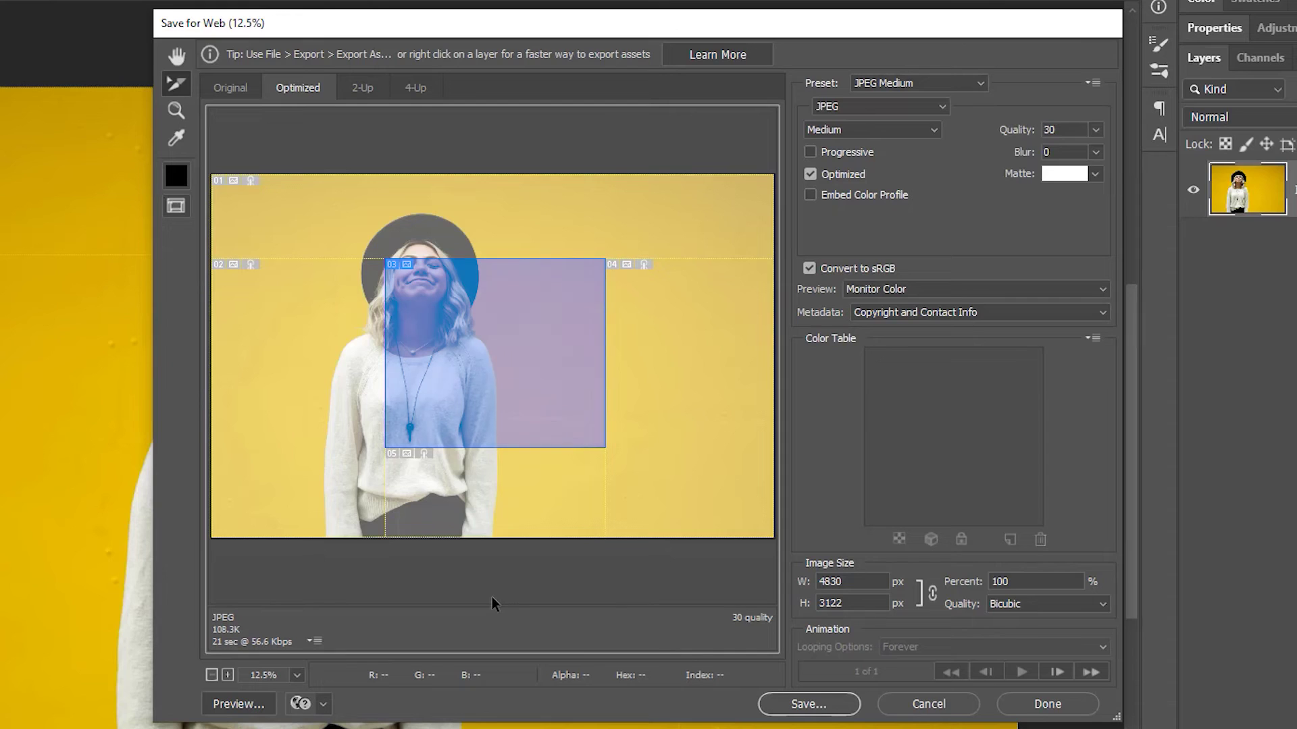
Save All User Slices as Images Only into the SLICE folder.
{"action": "left_click", "coordinate": [808, 704]}
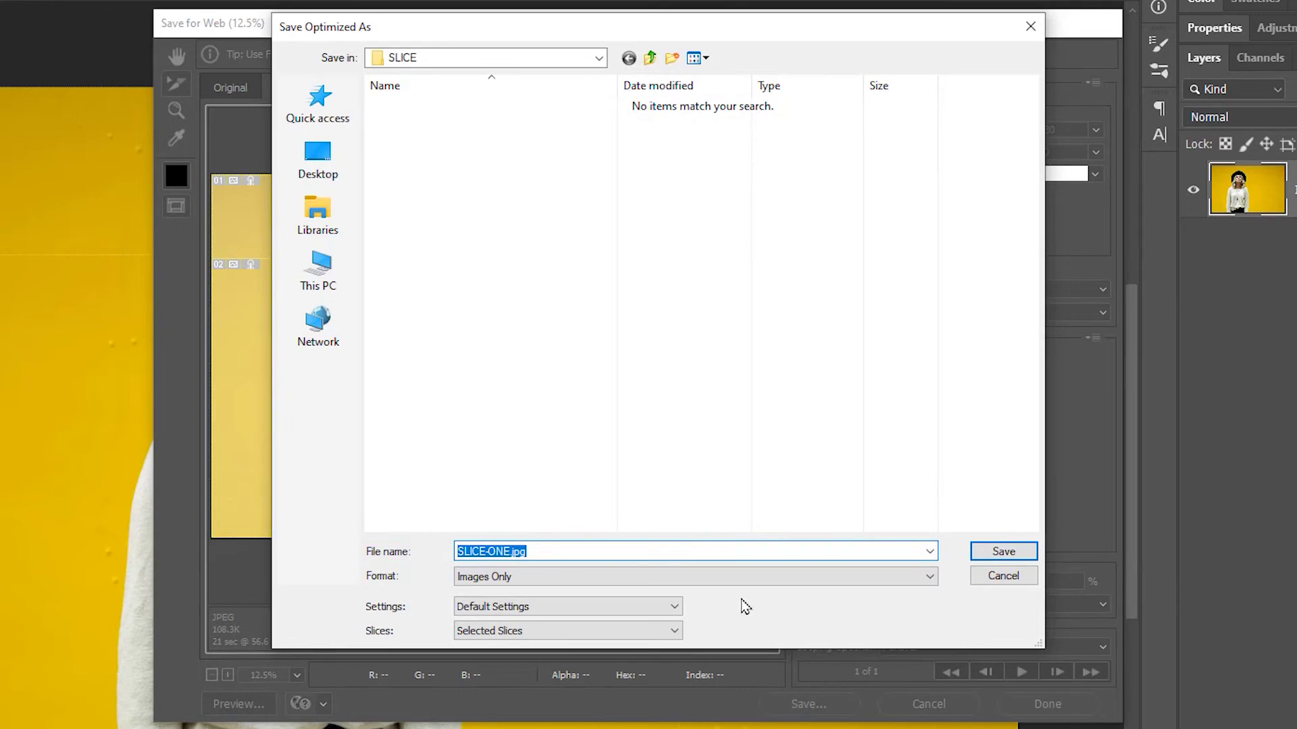
{"action": "left_click", "coordinate": [743, 576]}
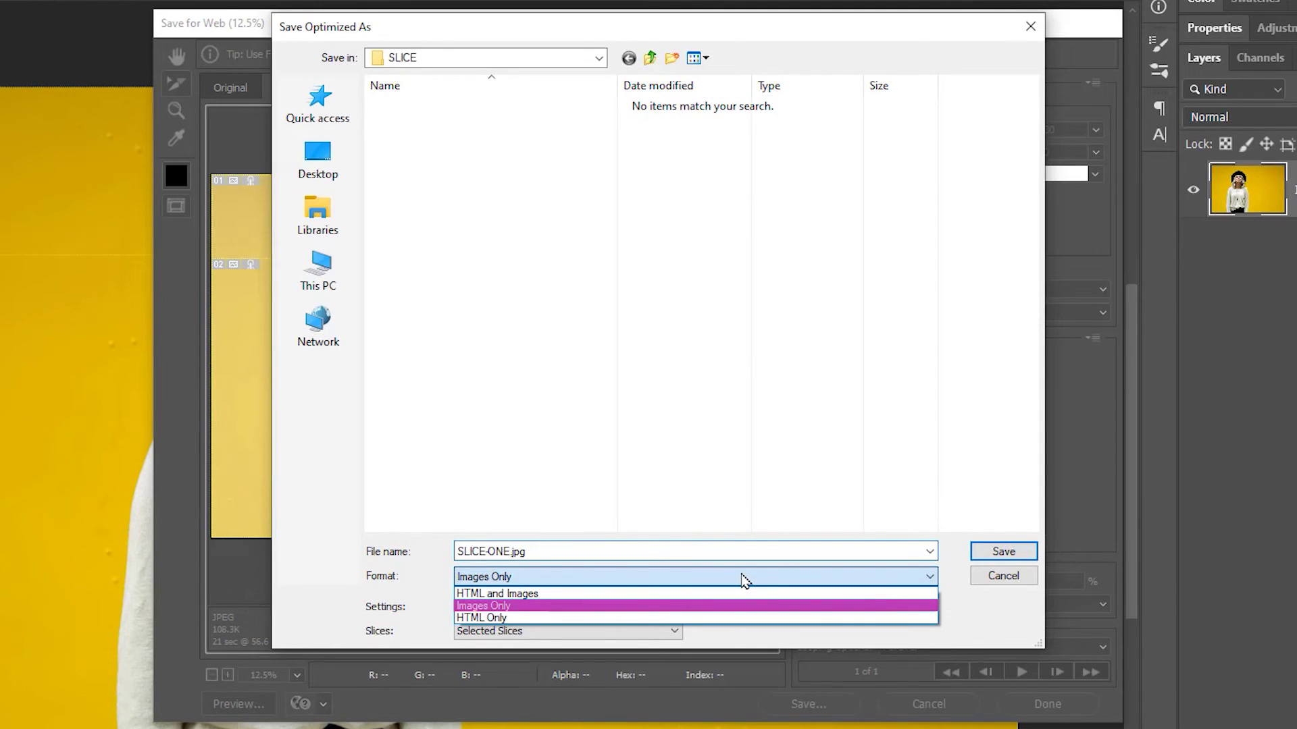
{"action": "left_click", "coordinate": [699, 605]}
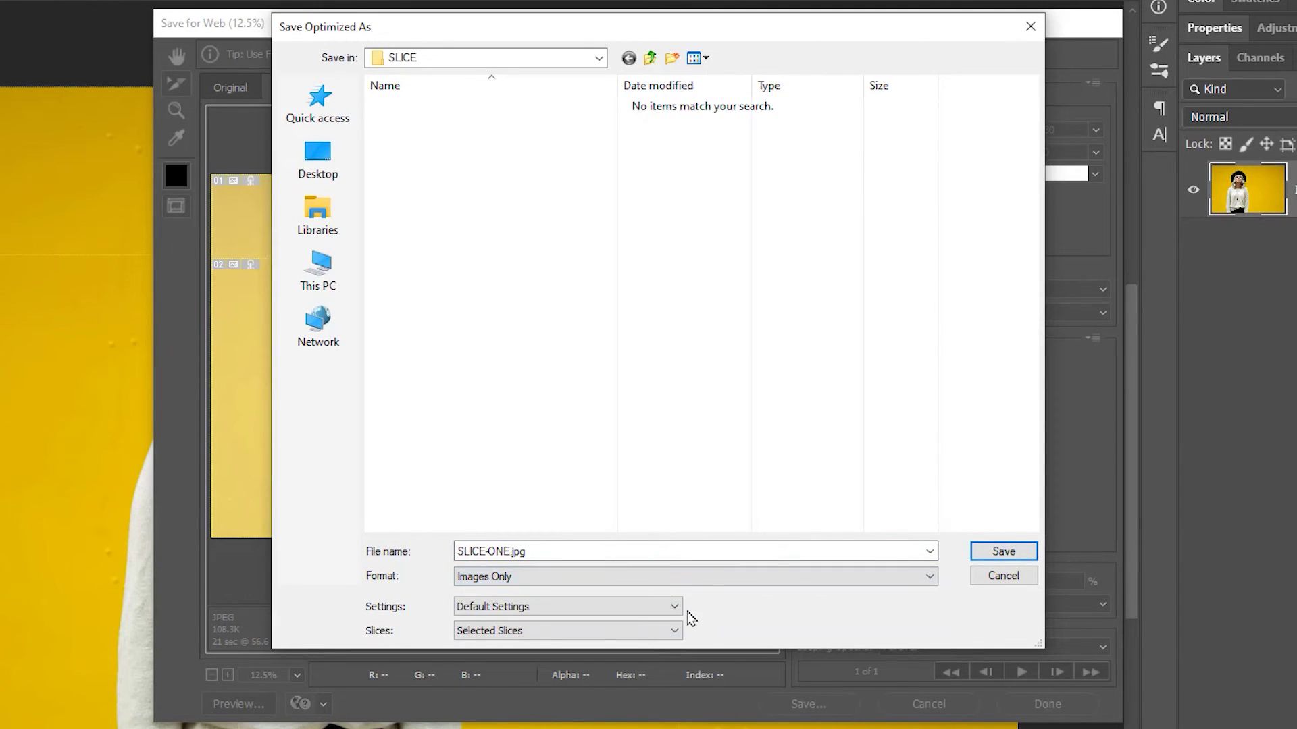
{"action": "left_click", "coordinate": [648, 631]}
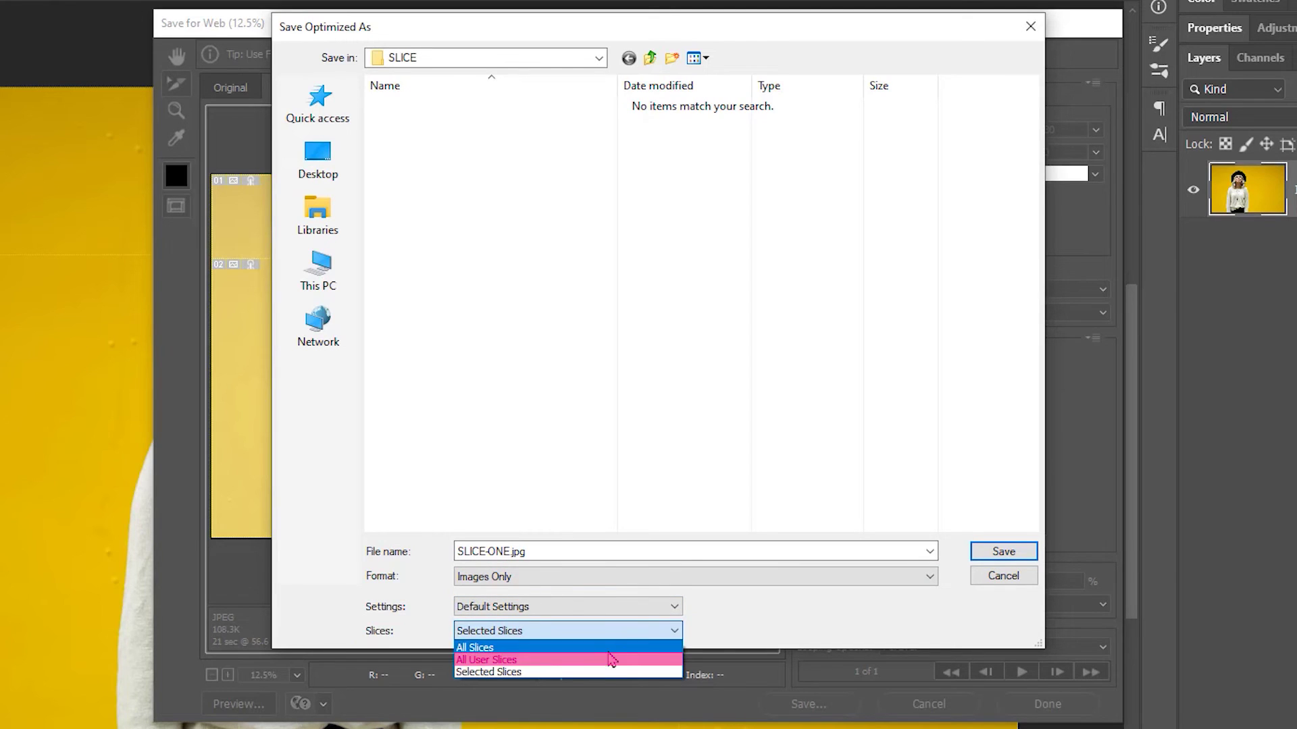
{"action": "left_click", "coordinate": [610, 661]}
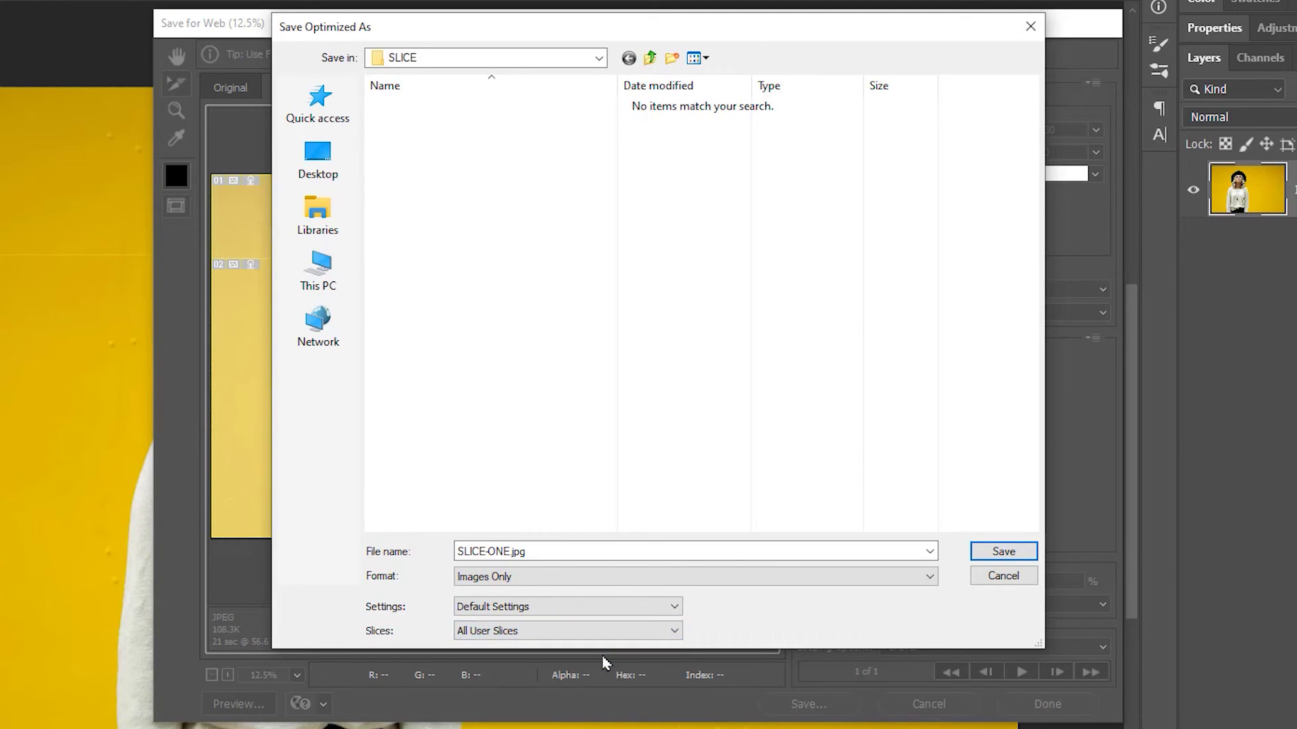
{"action": "left_click", "coordinate": [1003, 551]}
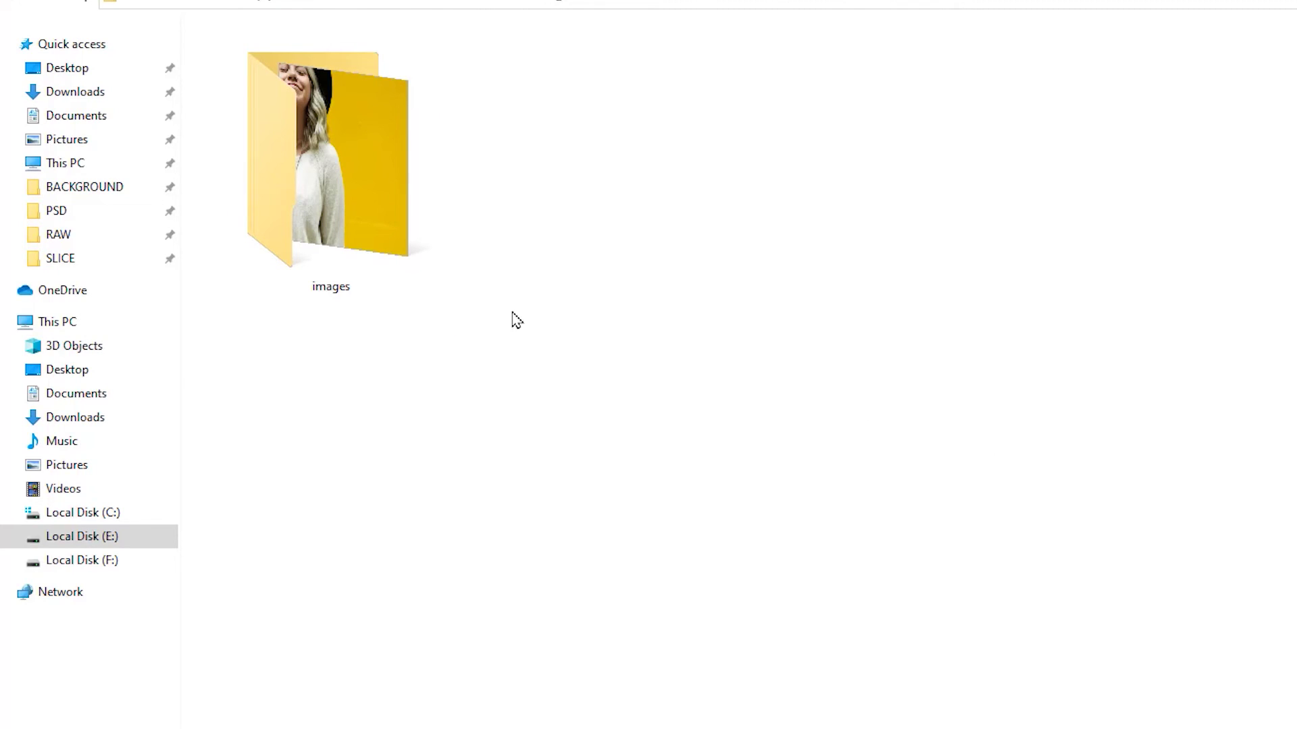
Open the images folder in File Explorer to view SLICE-ONE_03.jpg.
{"action": "double_click", "coordinate": [349, 193]}
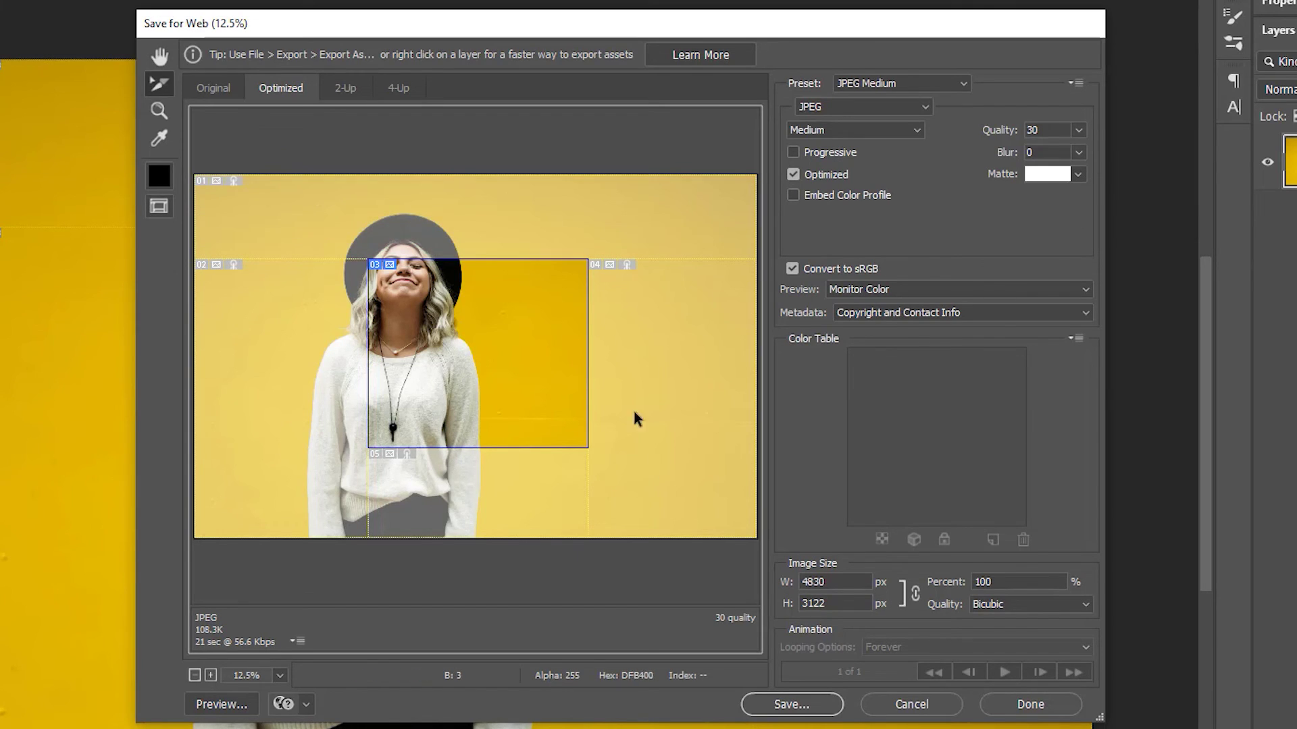
Save slices 01 and 03 with 'Selected Slices', then open the images folder to check them.
{"action": "left_click", "coordinate": [510, 215]}
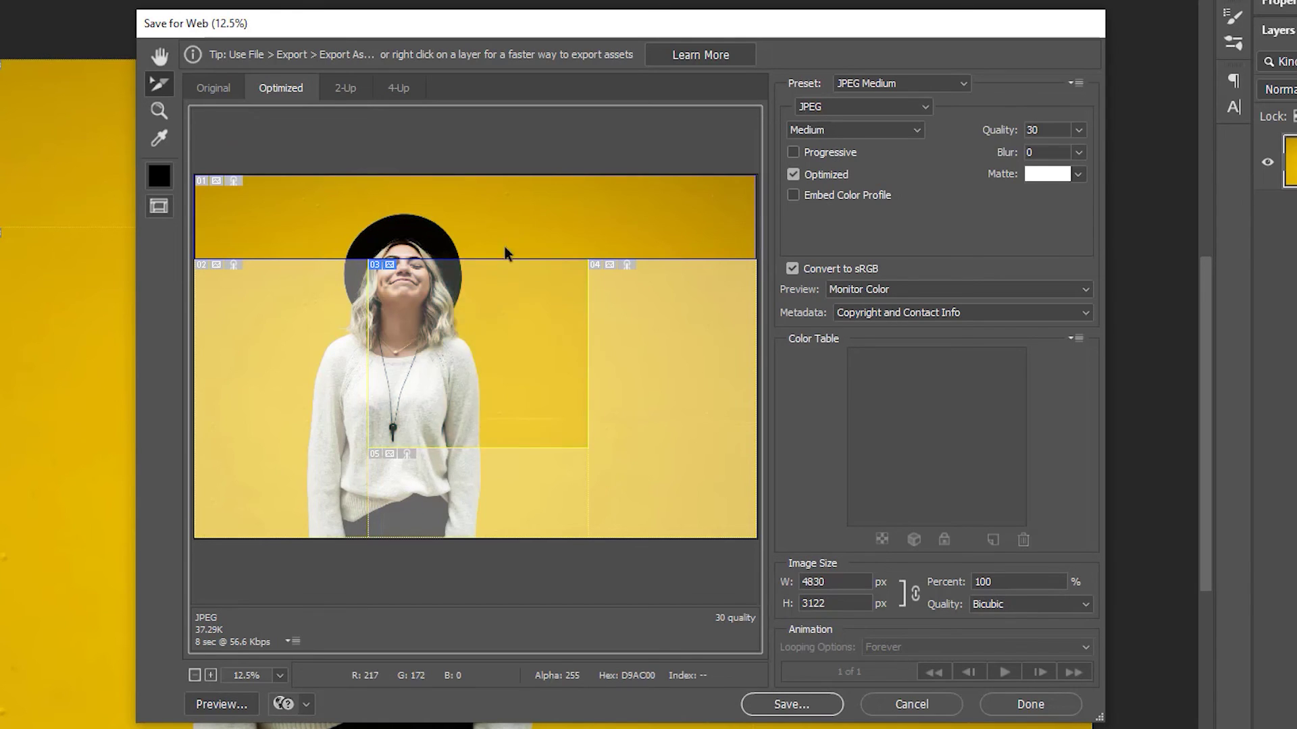
{"action": "left_click", "coordinate": [506, 301], "text": "shift"}
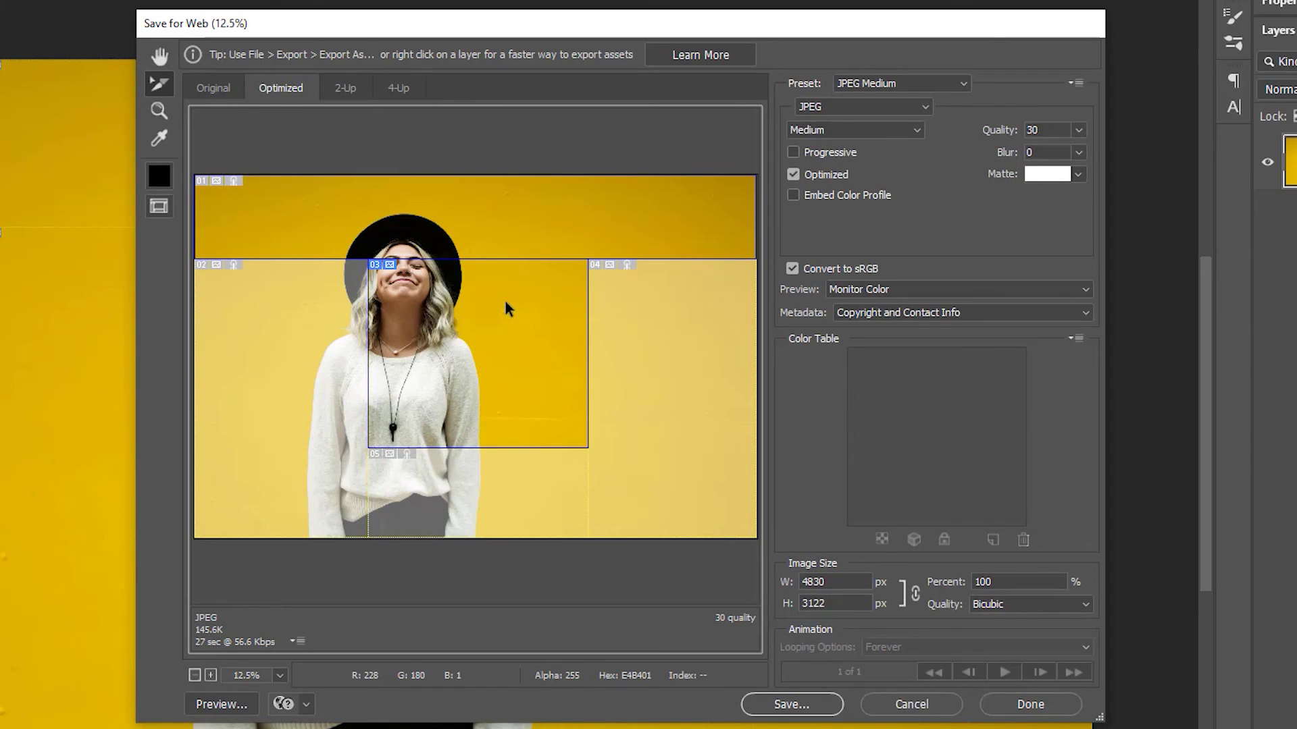
{"action": "left_click", "coordinate": [791, 705]}
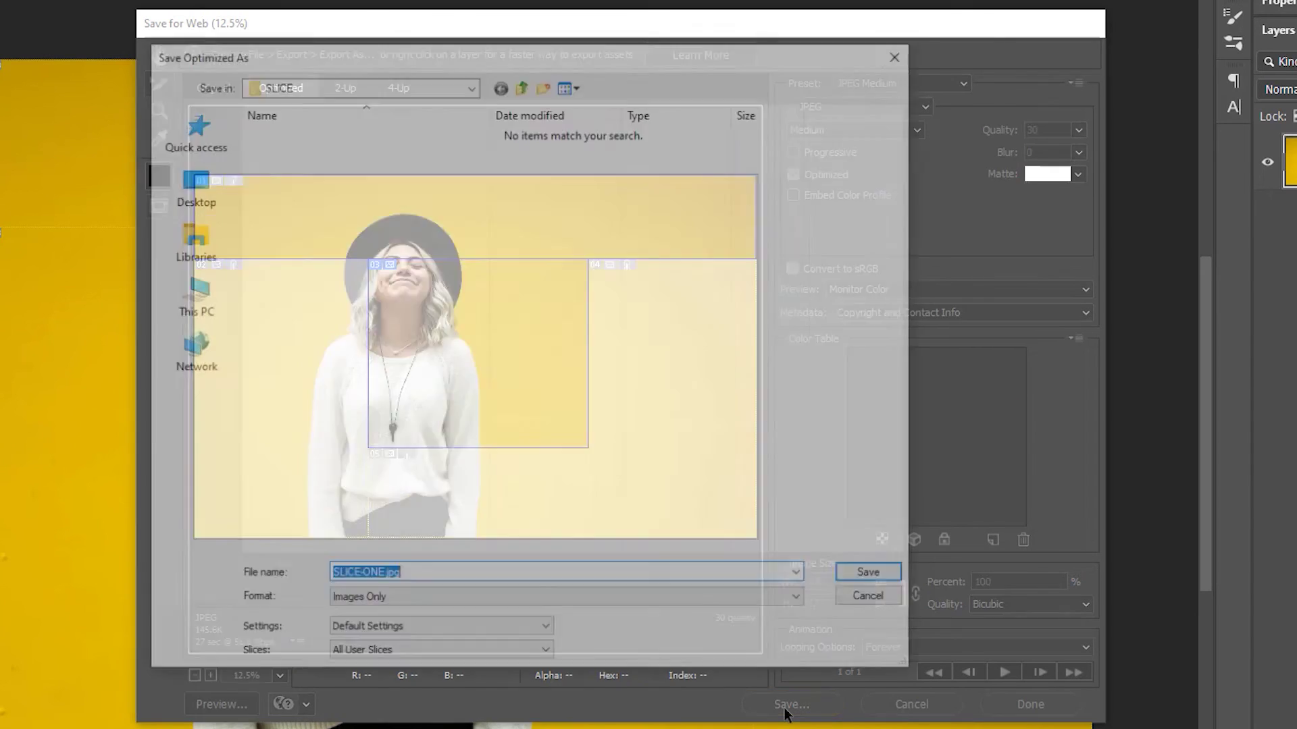
{"action": "left_click", "coordinate": [510, 657]}
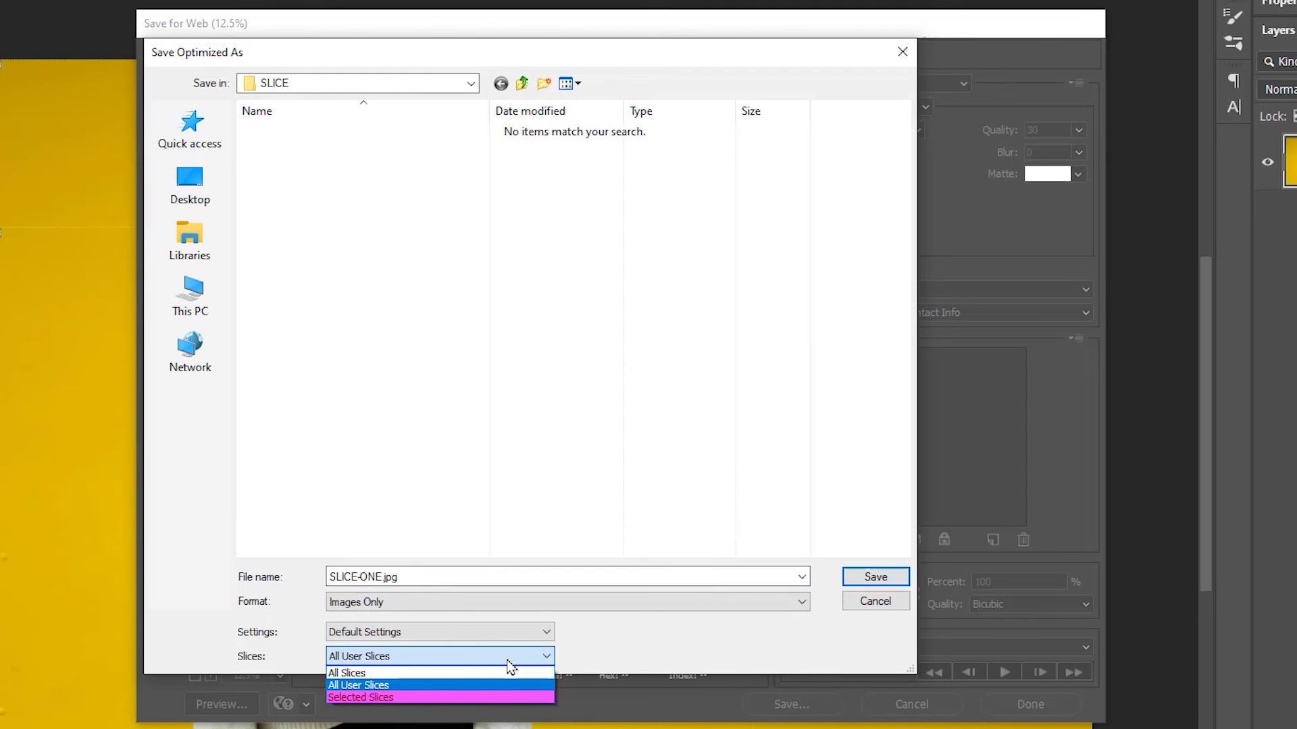
{"action": "left_click", "coordinate": [467, 697]}
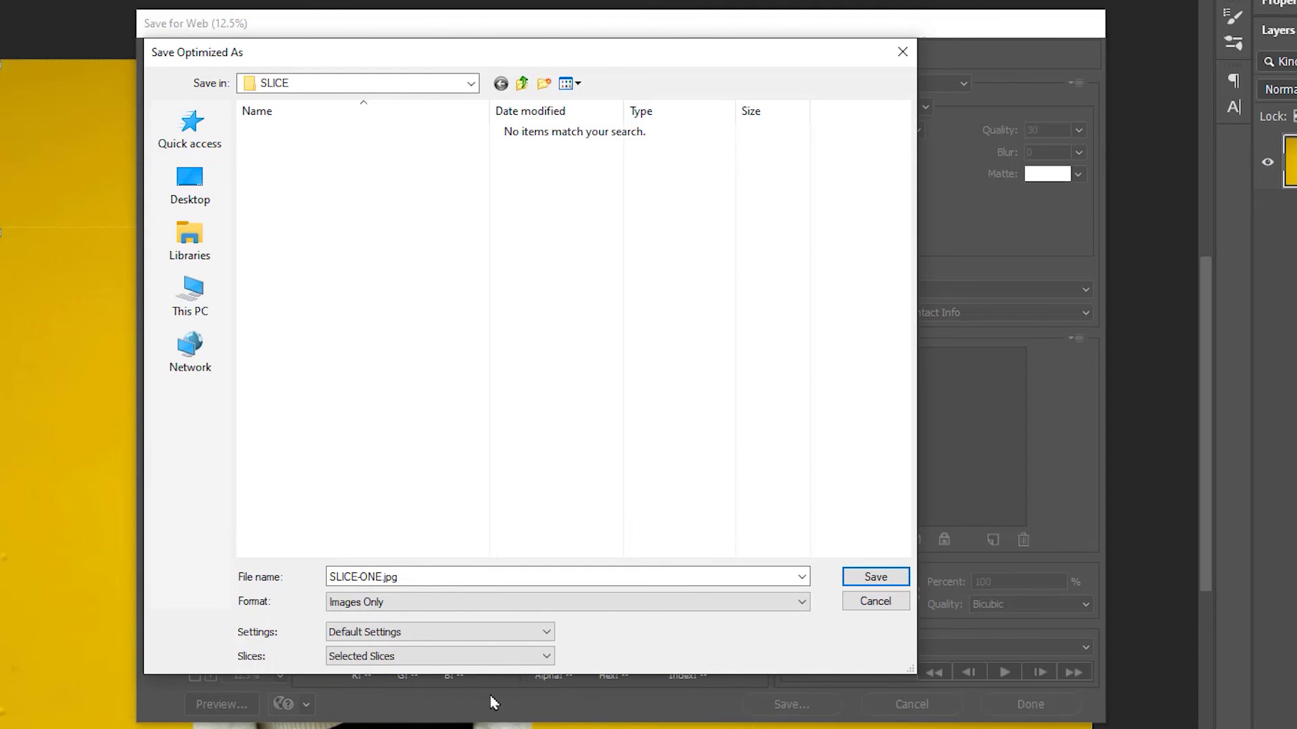
{"action": "left_click", "coordinate": [875, 578]}
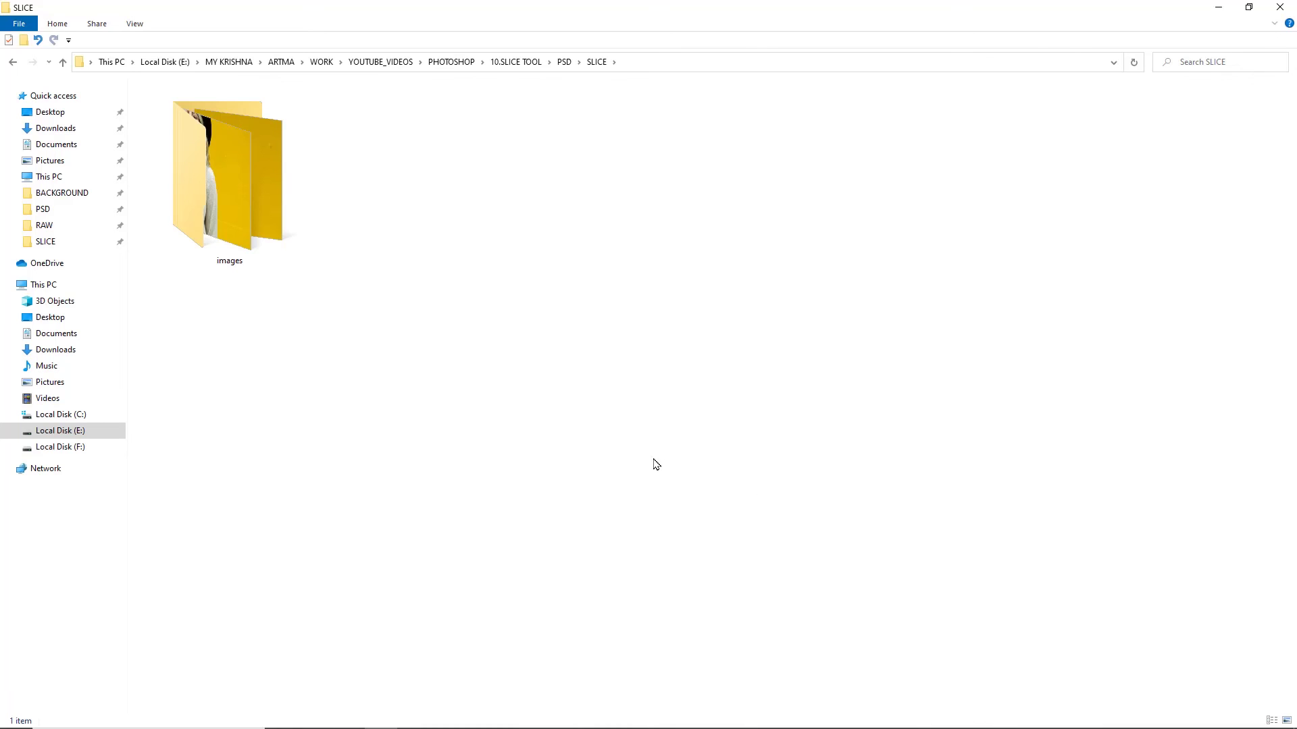
{"action": "double_click", "coordinate": [254, 212]}
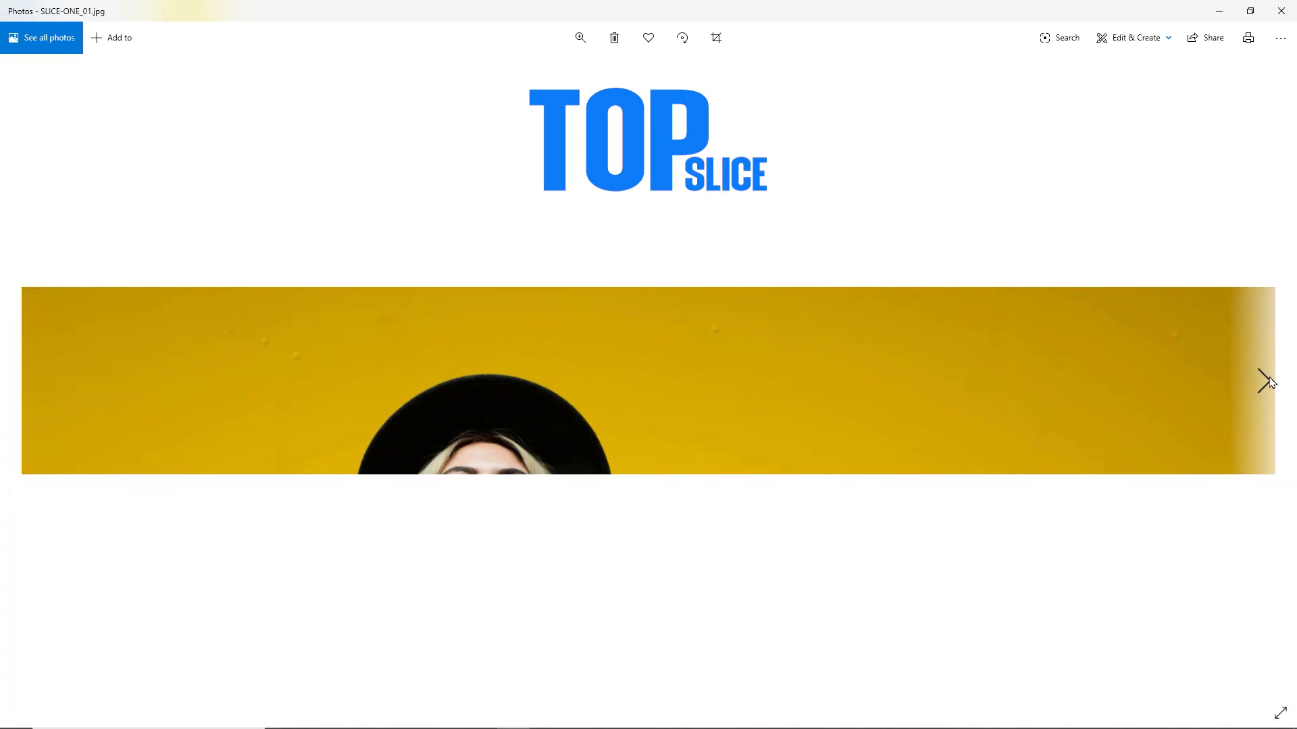
Advance Photos from SLICE-ONE_01.jpg to the face slice SLICE-ONE_03.jpg.
{"action": "left_click", "coordinate": [1266, 381]}
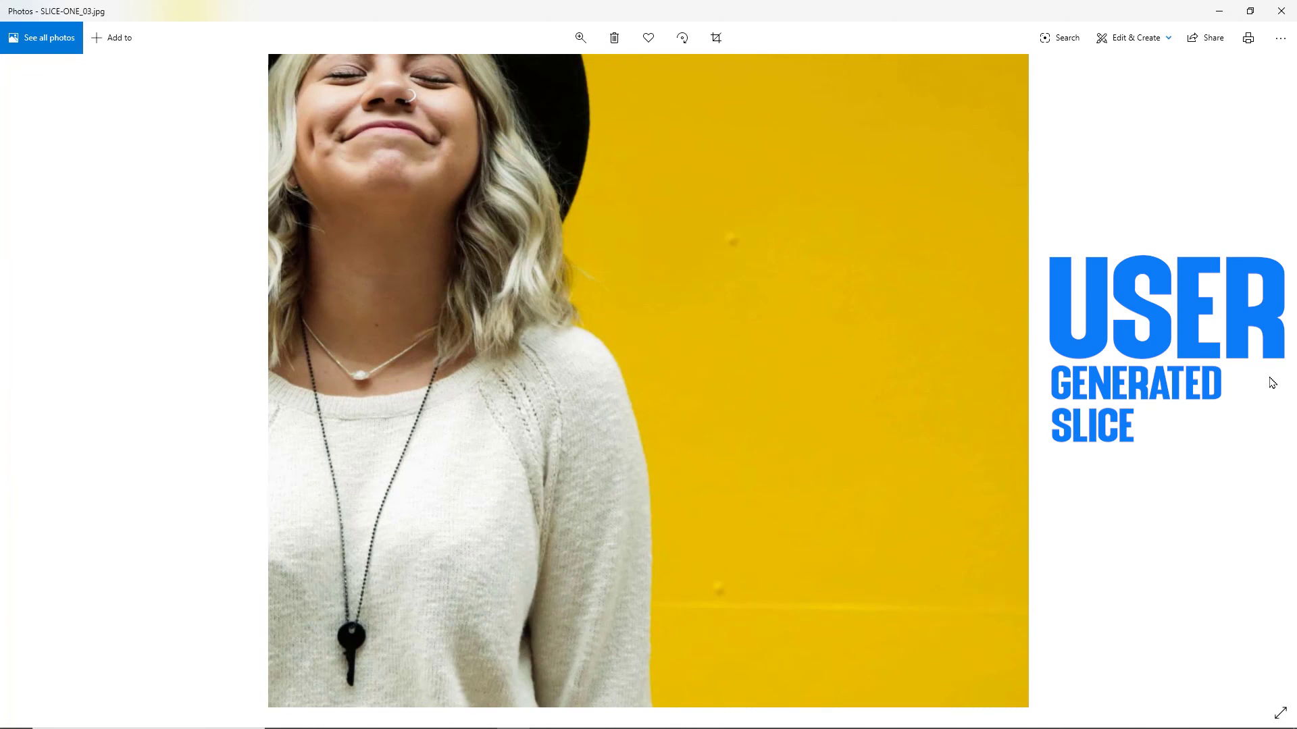